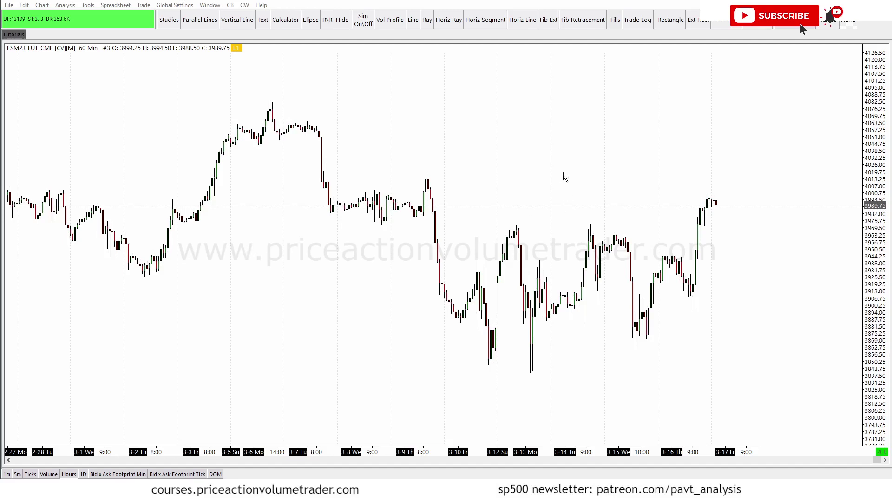
scroll(564, 173, up, 3)
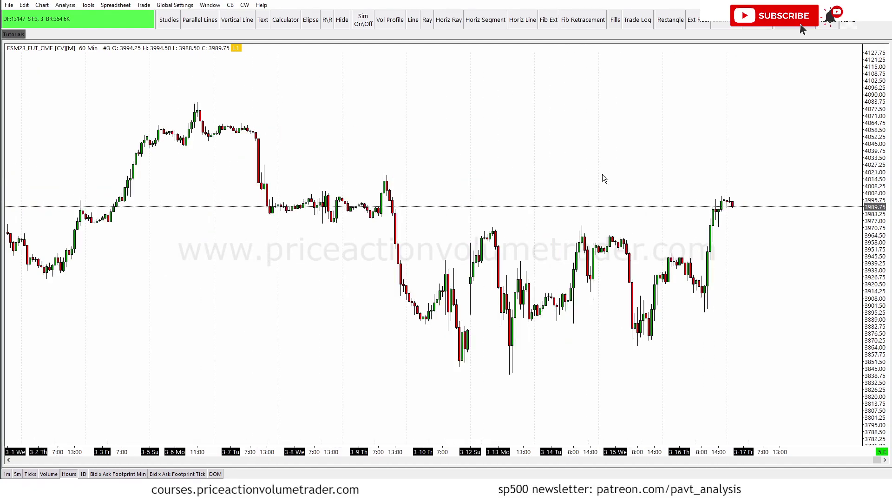
scroll(602, 178, down, 3)
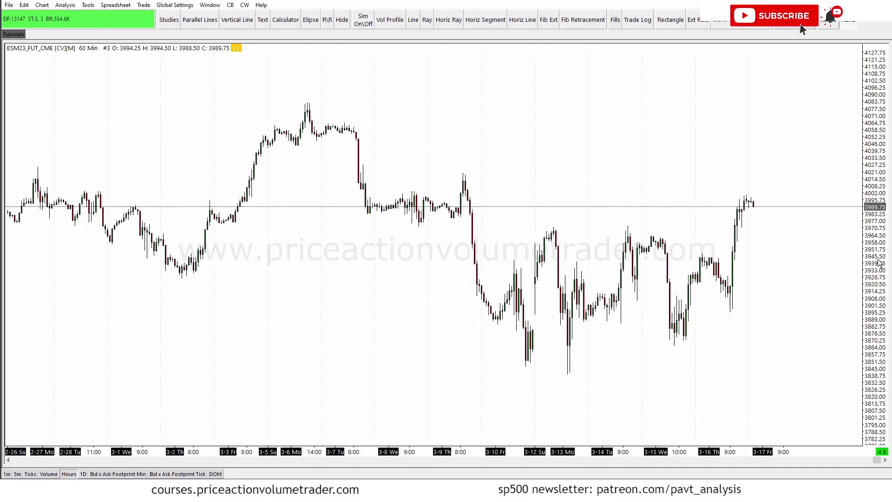
drag(878, 265, 880, 268)
mouse_move(672, 157)
mouse_down()
mouse_move(688, 159)
mouse_move(673, 147)
mouse_move(673, 155)
mouse_up()
scroll(674, 161, up, 2)
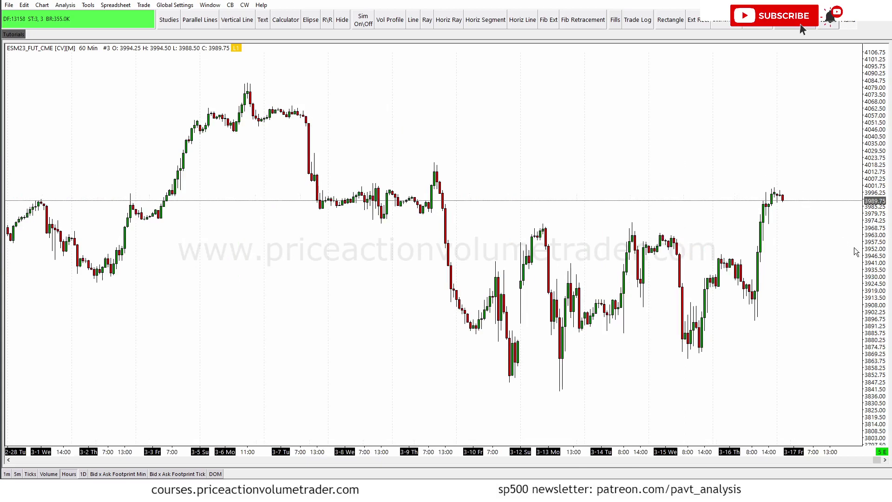
drag(869, 270, 873, 271)
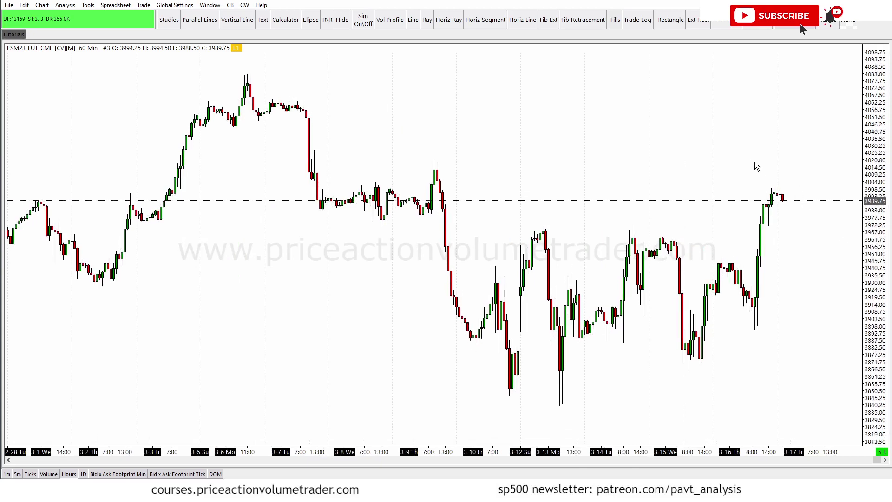
click(750, 161)
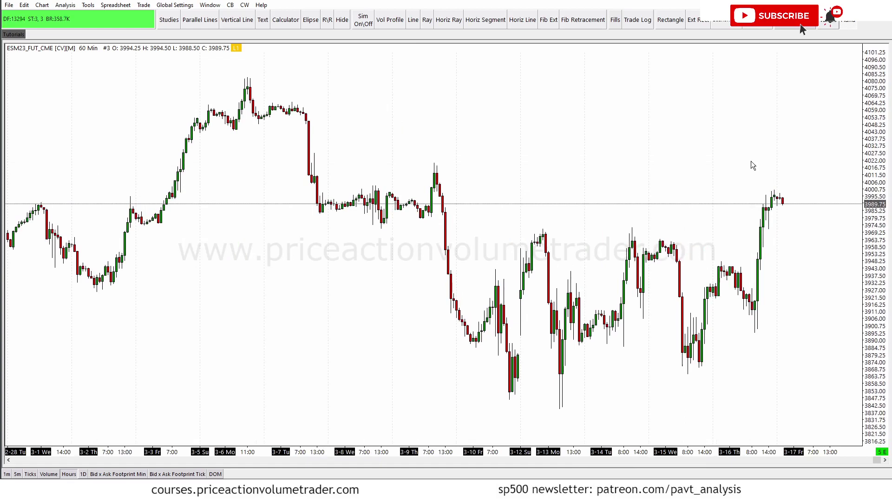
drag(622, 140, 623, 141)
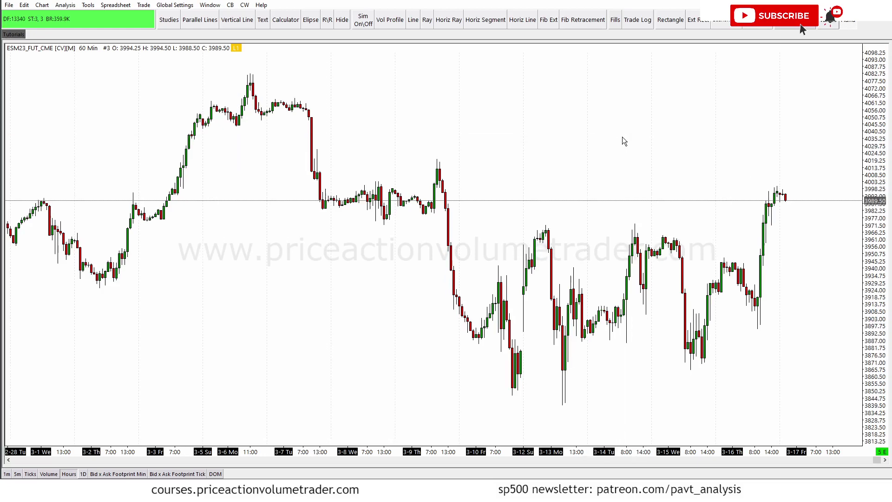
drag(628, 149, 593, 148)
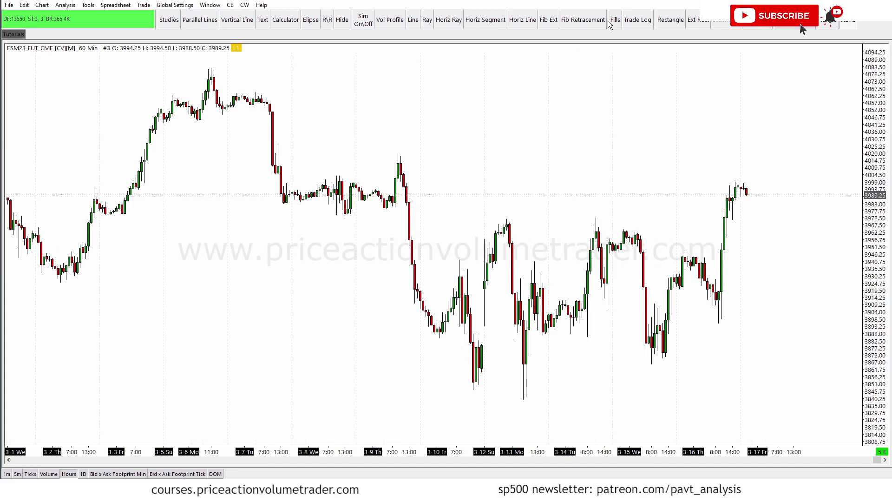
Draw a horizontal line at the top of the Thursday 3-9 swing high, at about 4019.75.
click(174, 5)
mouse_move(186, 14)
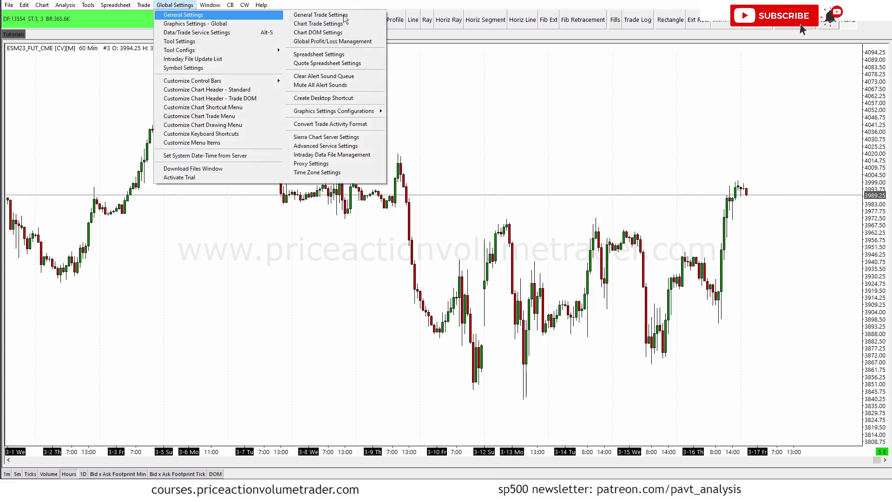
click(89, 7)
click(88, 6)
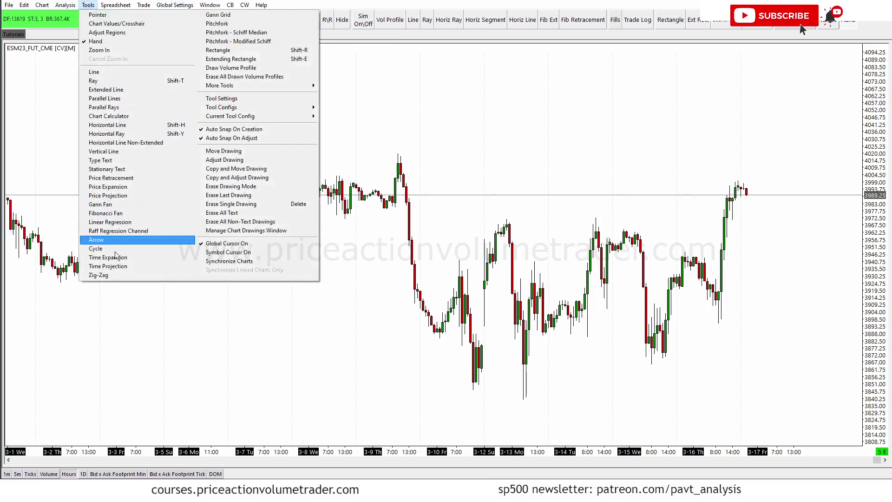
click(122, 126)
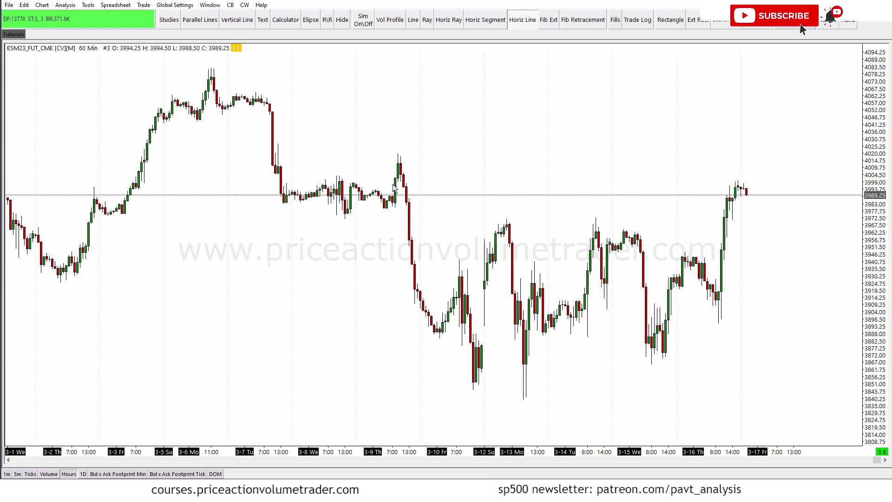
click(398, 155)
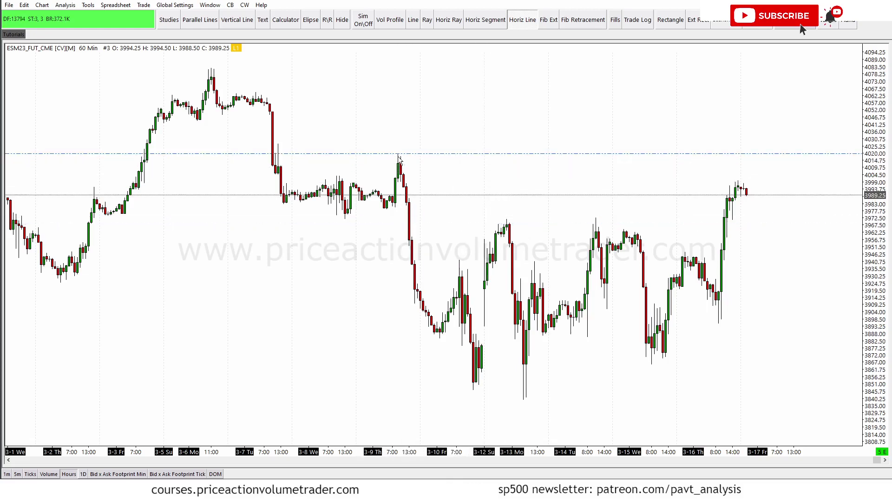
Format the horizontal line with a solid style and a width of 2.
double_click(476, 153)
click(443, 166)
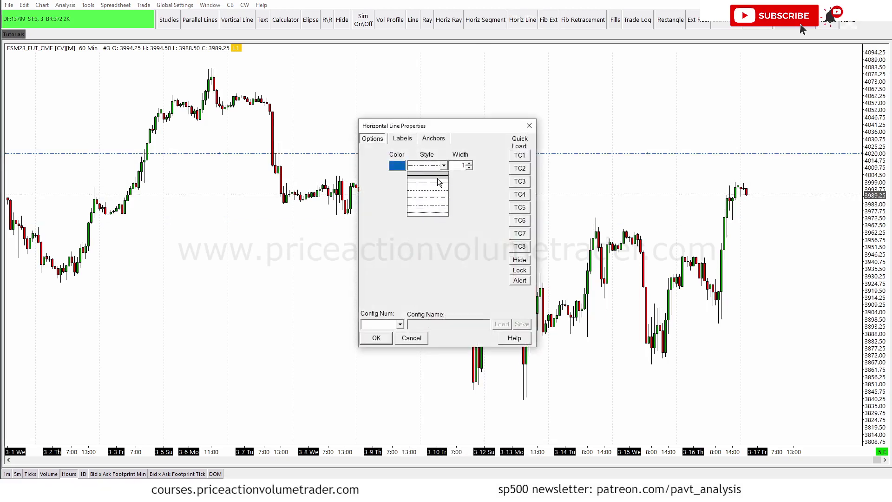
click(425, 175)
click(470, 164)
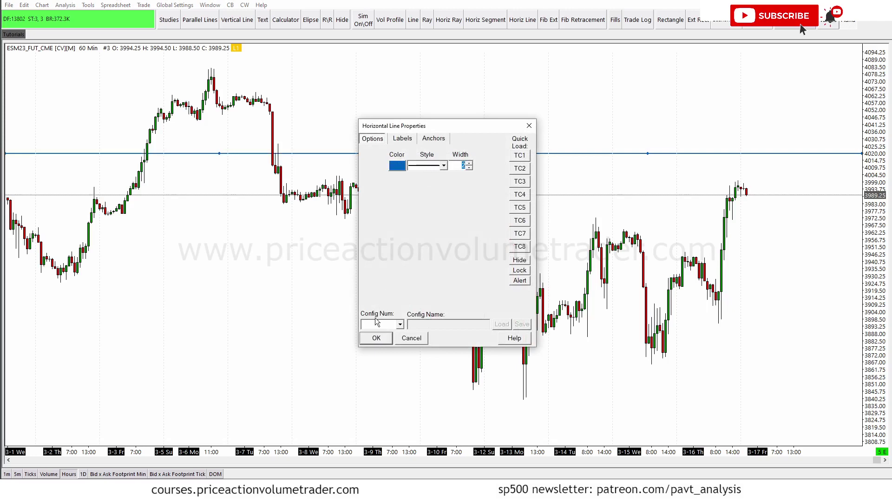
click(376, 338)
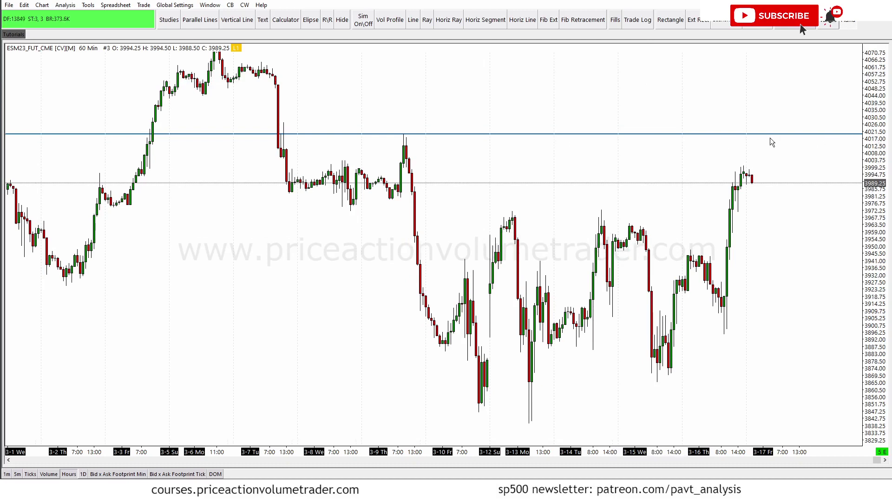
scroll(462, 109, right, 1)
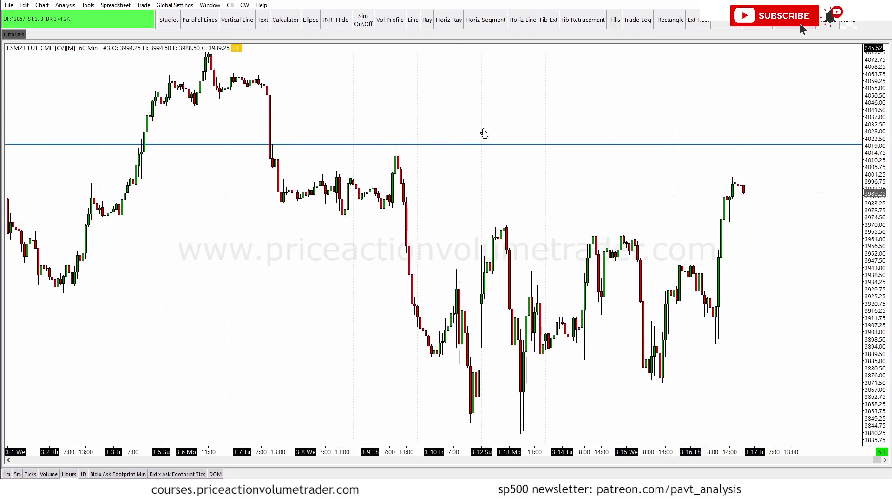
double_click(434, 144)
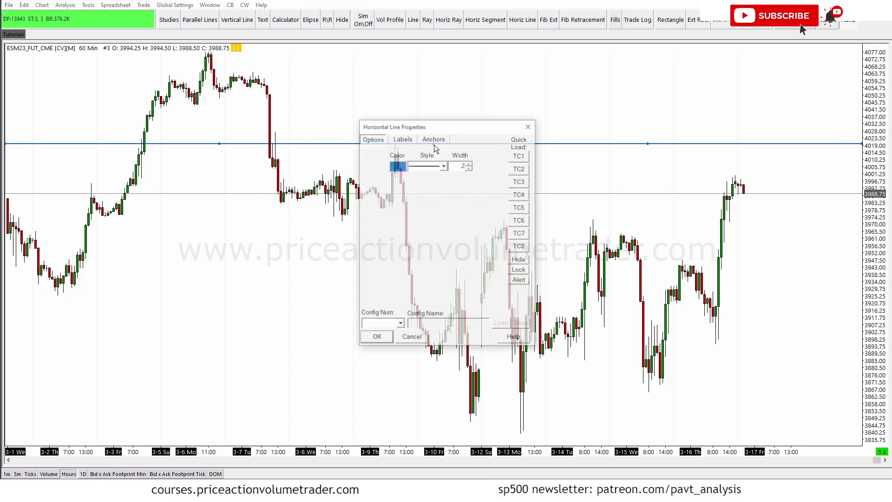
drag(413, 126, 227, 135)
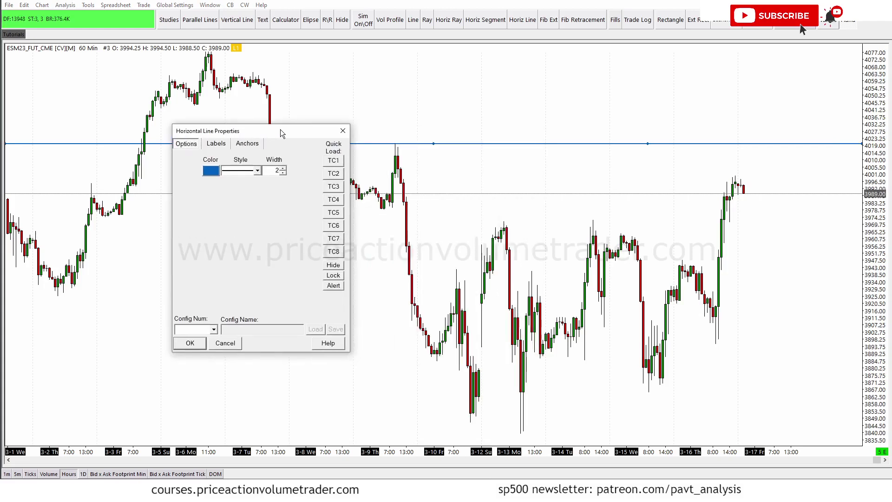
click(339, 135)
Enable the price label in the horizontal line's drawing properties.
right_click(472, 144)
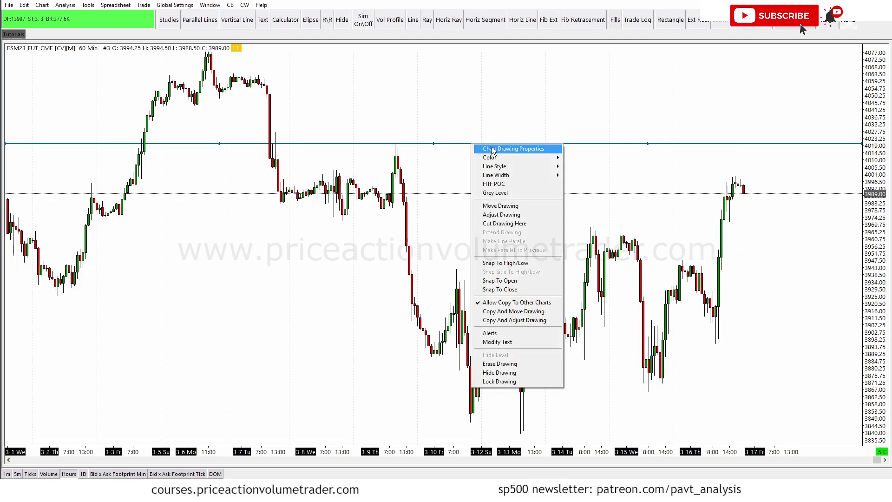
click(546, 149)
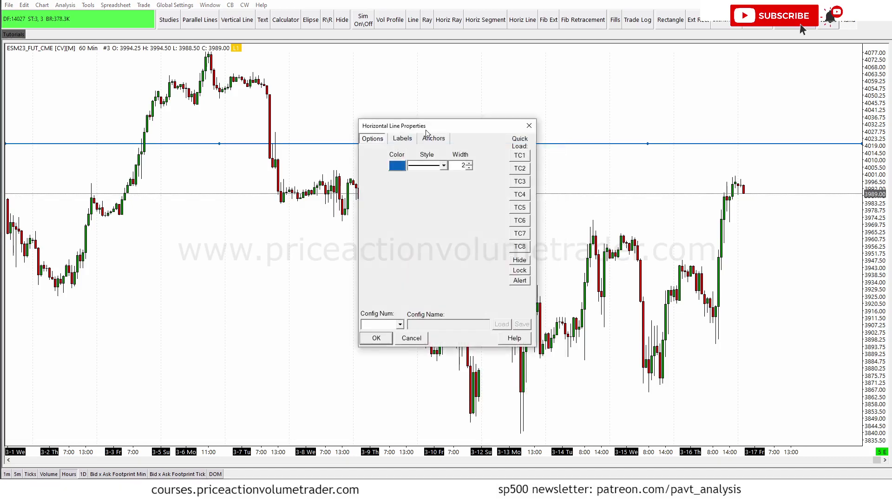
drag(419, 125, 255, 142)
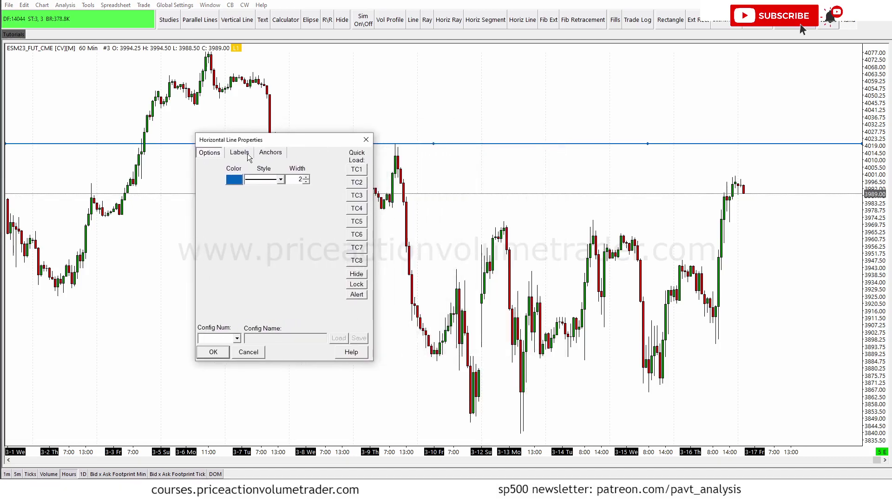
click(237, 155)
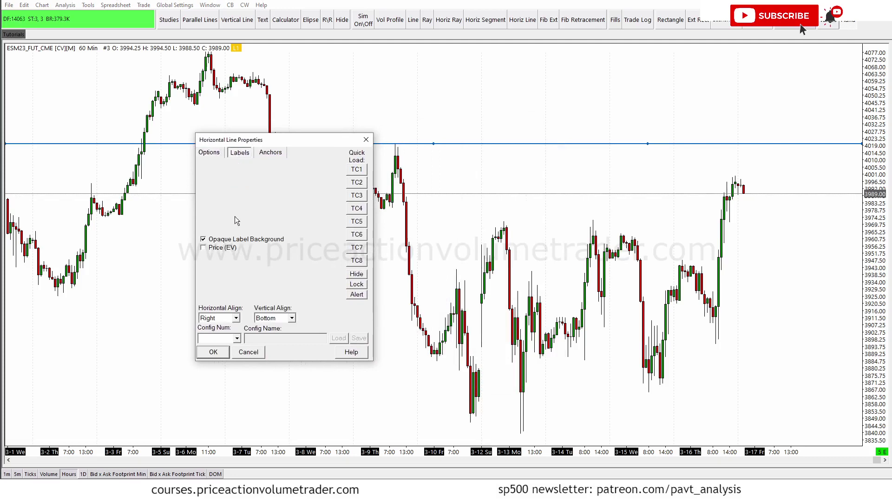
click(221, 249)
key(ctrl+2)
mouse_move(846, 128)
mouse_down()
mouse_move(876, 151)
mouse_move(830, 160)
mouse_move(861, 132)
mouse_up()
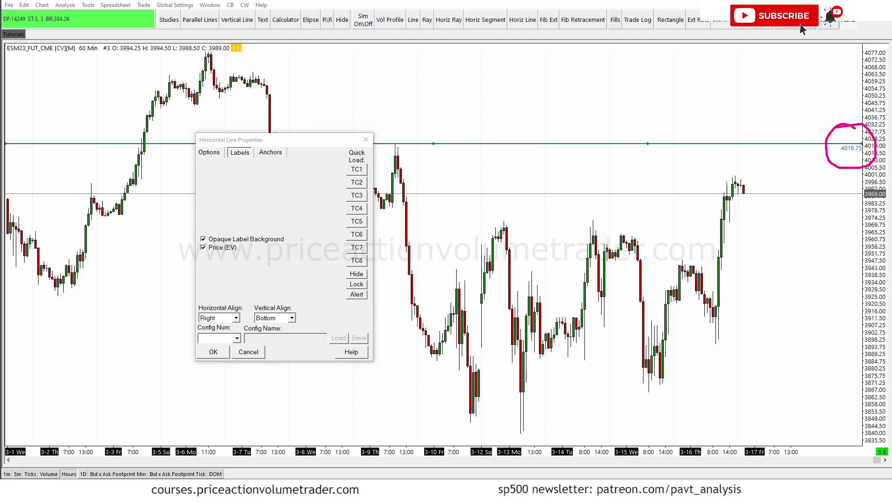
Try left horizontal alignment for the line's price label, and return it to Right.
click(235, 318)
click(217, 330)
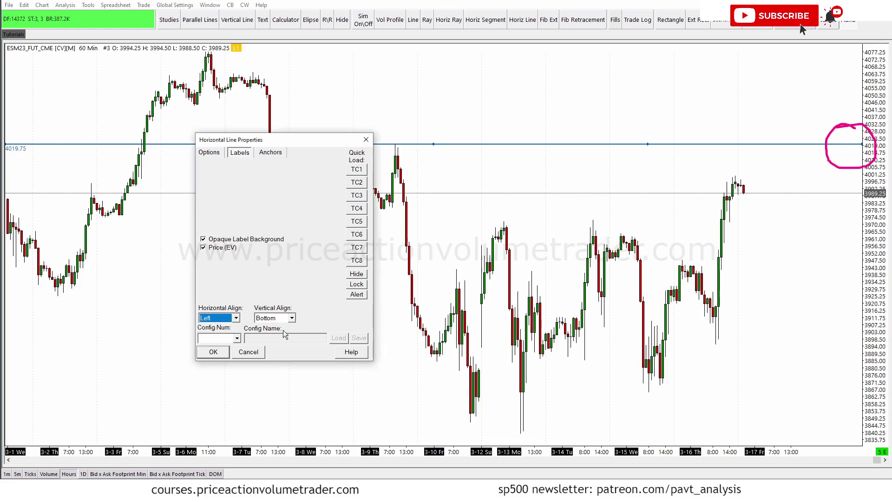
click(236, 318)
click(207, 335)
Set the price label's vertical alignment to Top and apply the line properties.
click(292, 318)
click(278, 329)
click(292, 318)
click(284, 344)
click(293, 319)
click(268, 328)
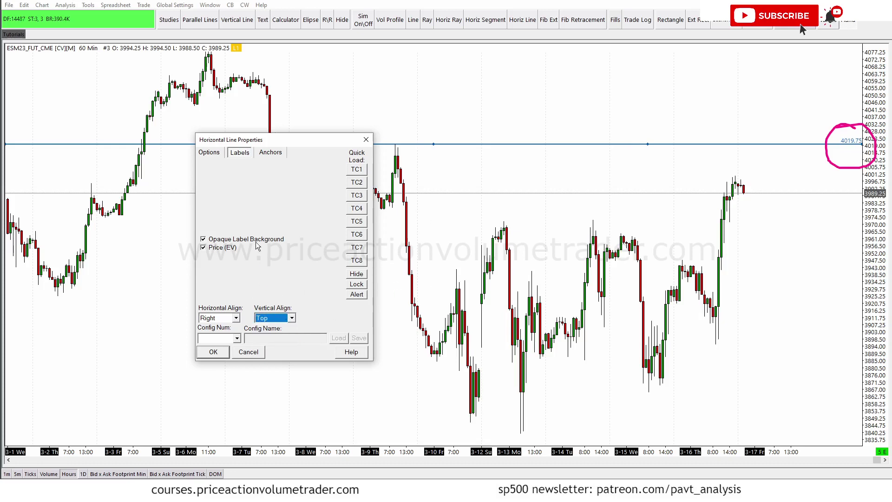
click(211, 153)
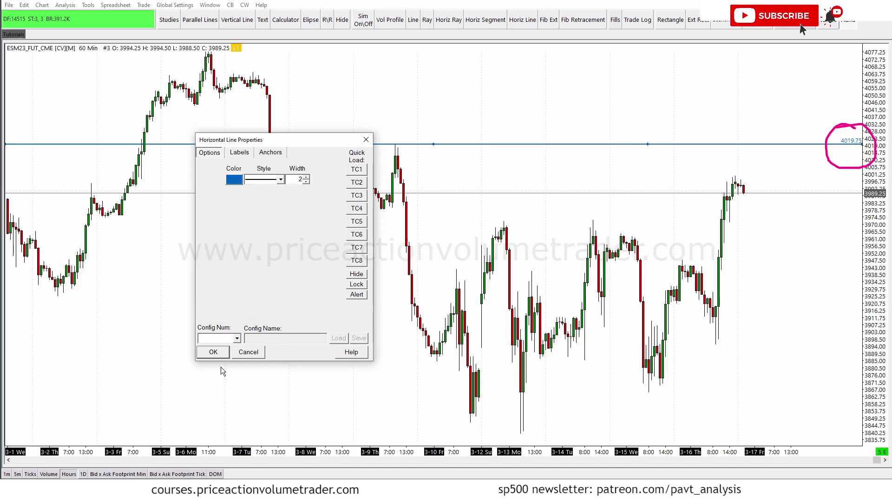
click(213, 352)
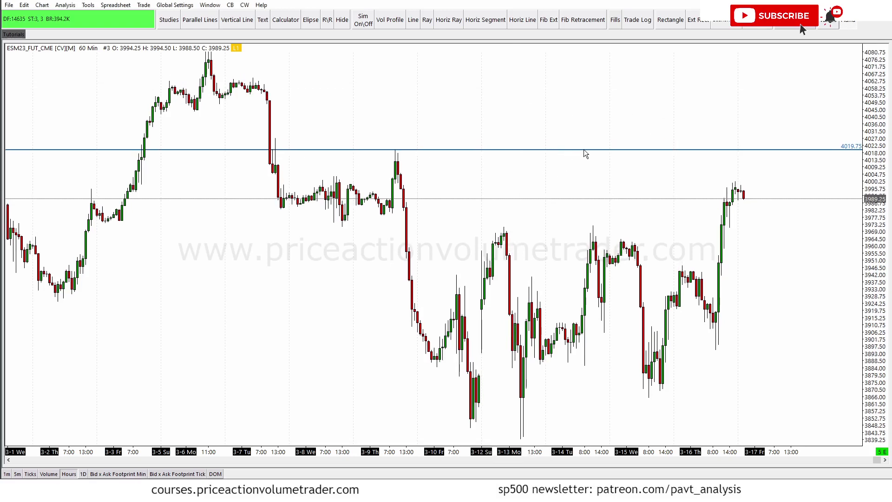
Add the text "Thursday High" to the horizontal line.
right_click(584, 150)
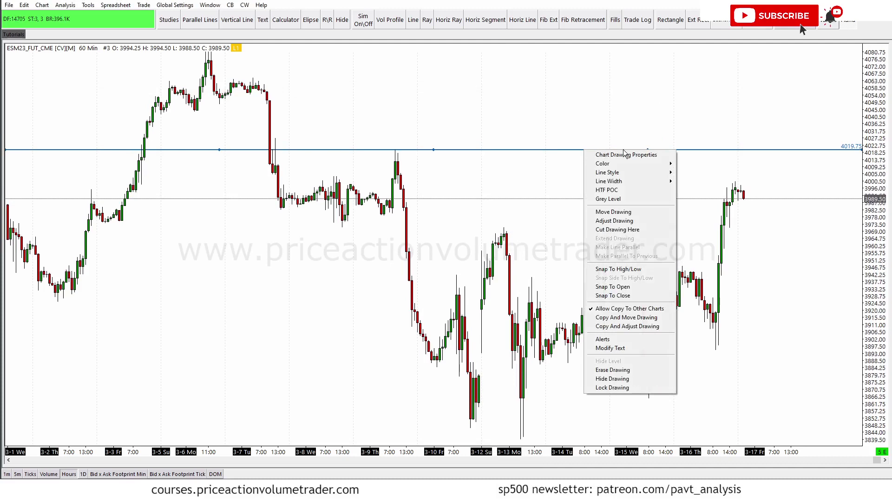
click(623, 199)
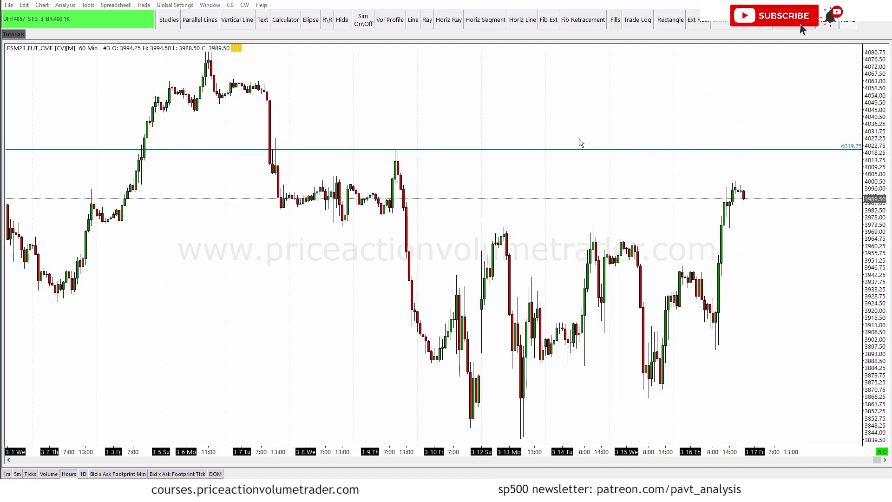
right_click(522, 151)
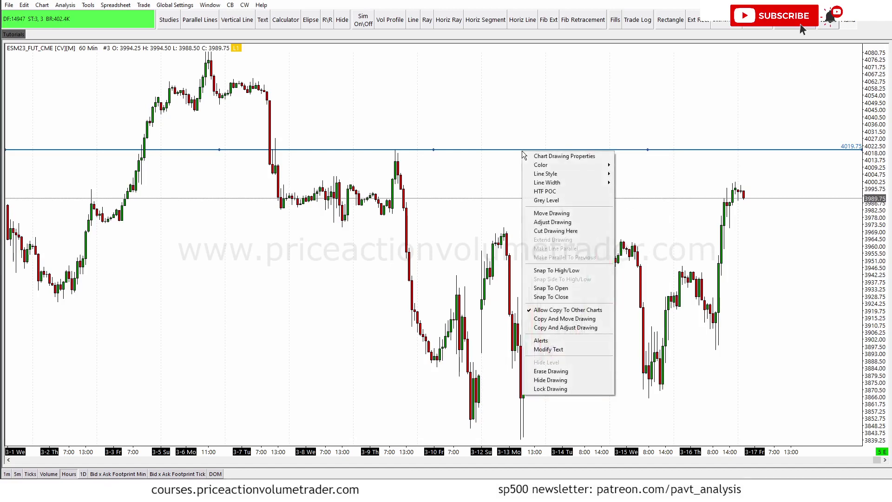
click(563, 349)
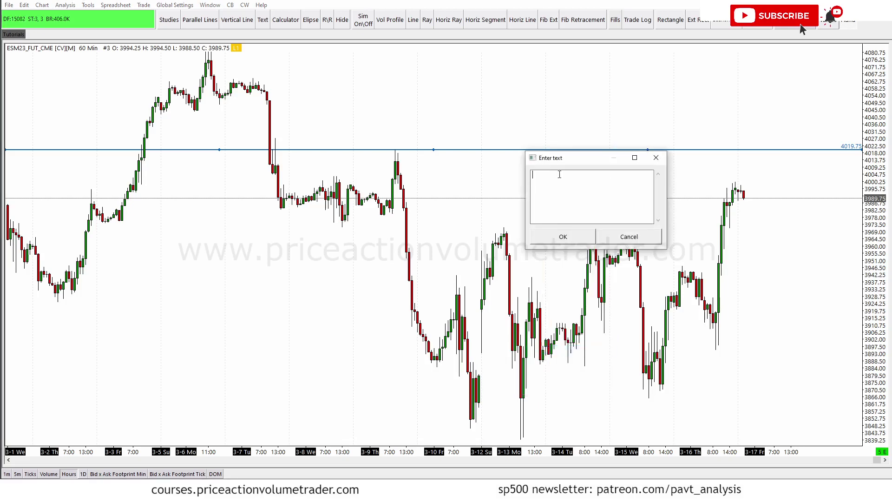
drag(557, 163, 516, 218)
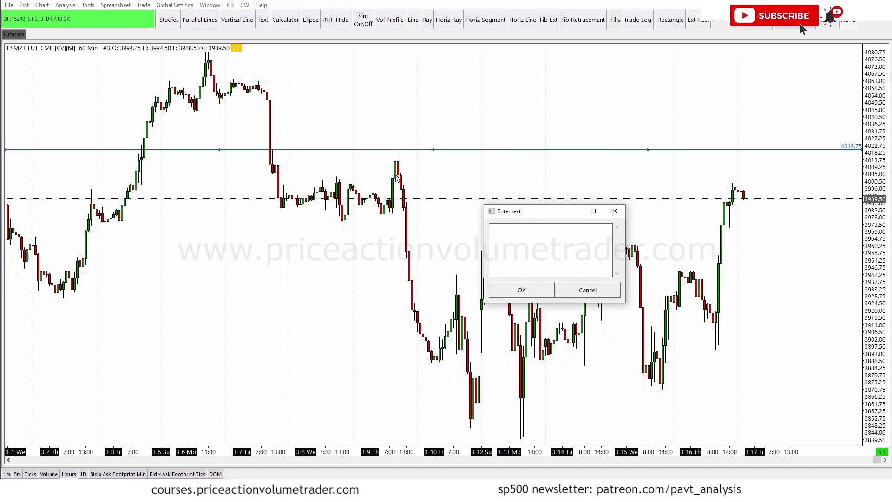
click(528, 272)
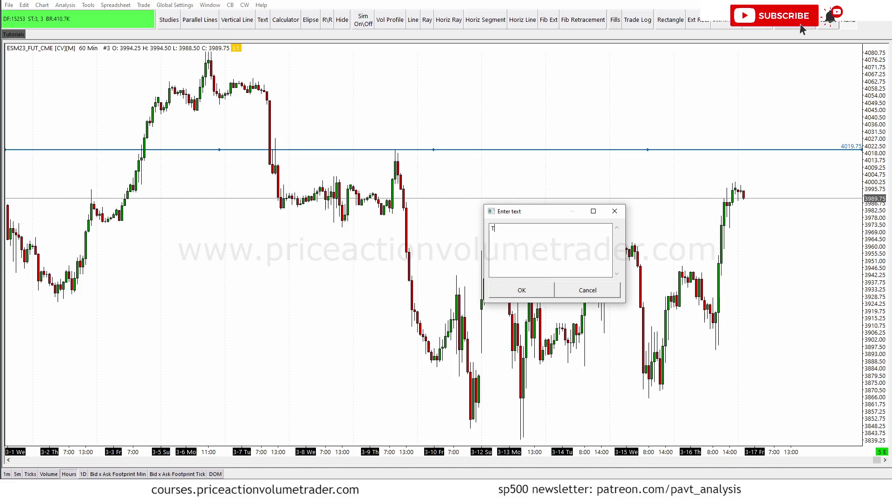
text(Thursday High)
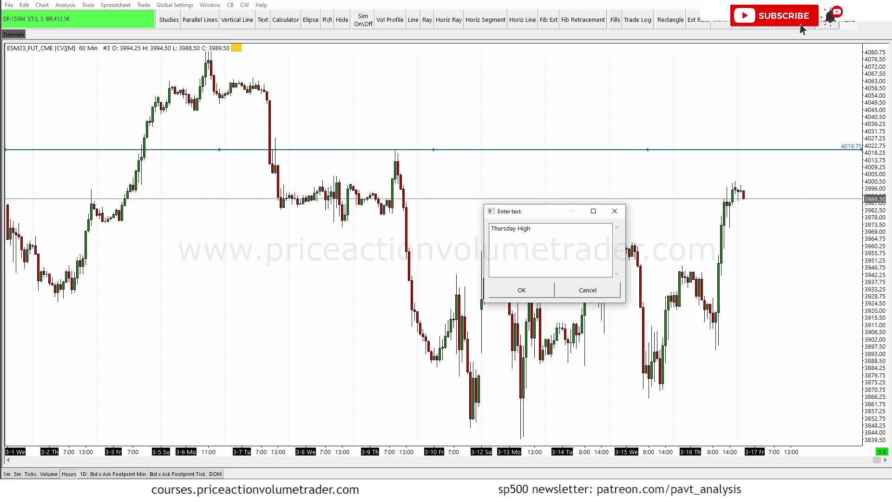
click(521, 290)
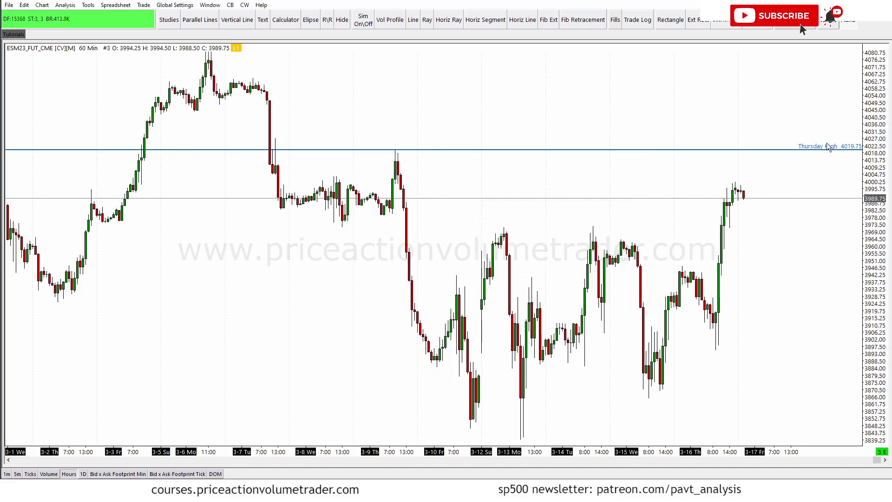
mouse_move(780, 138)
mouse_down()
mouse_move(853, 139)
mouse_move(872, 156)
mouse_move(814, 169)
mouse_move(800, 141)
mouse_up()
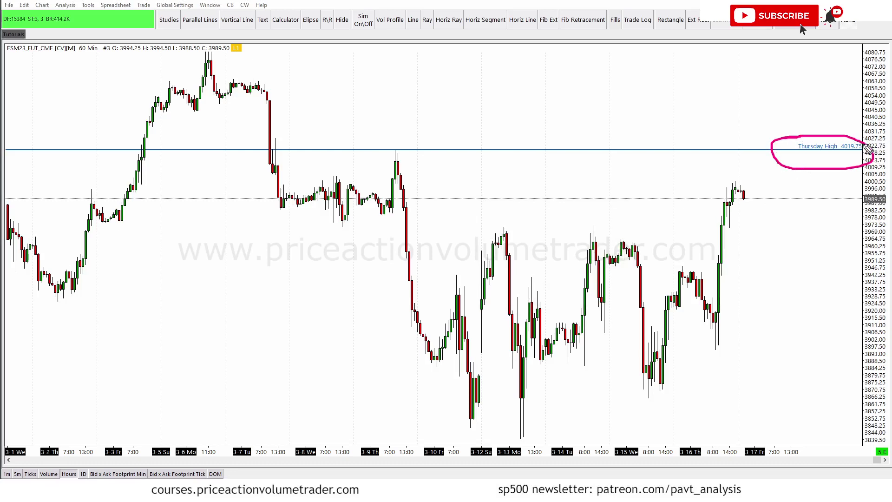
key(Escape)
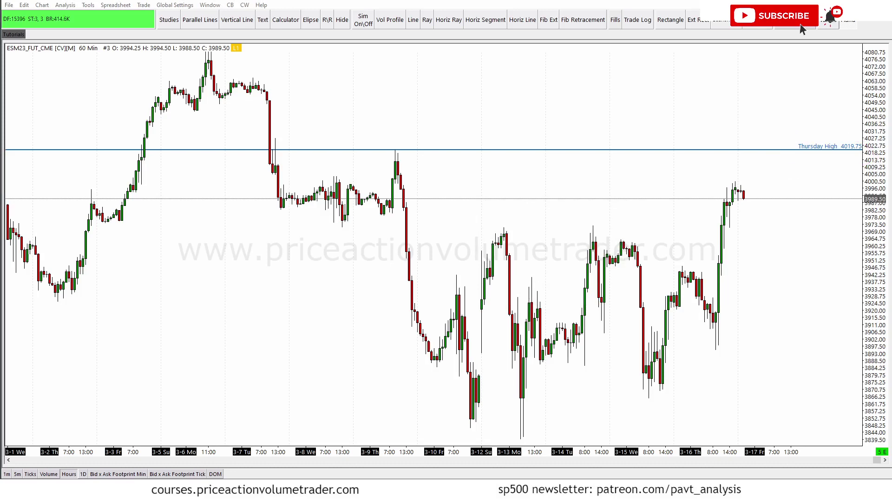
drag(784, 130, 873, 159)
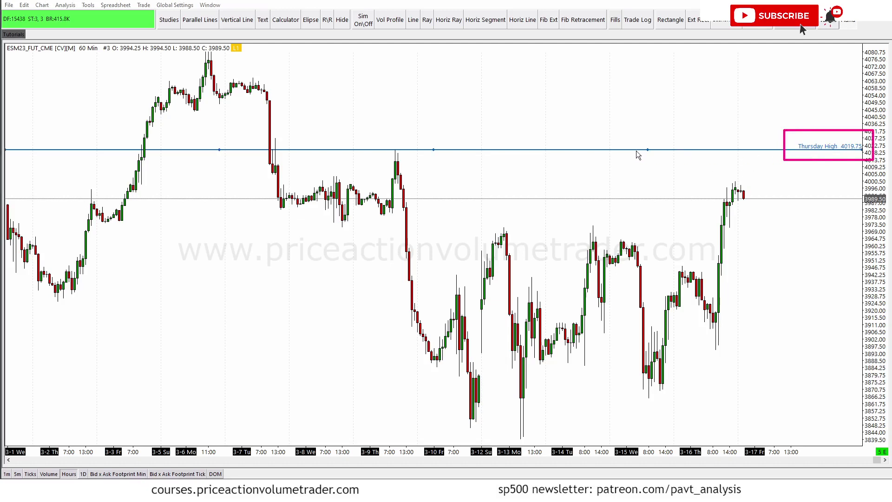
Turn off the price in the Thursday High line's label, try Left horizontal alignment and return it to Right.
double_click(693, 149)
click(405, 142)
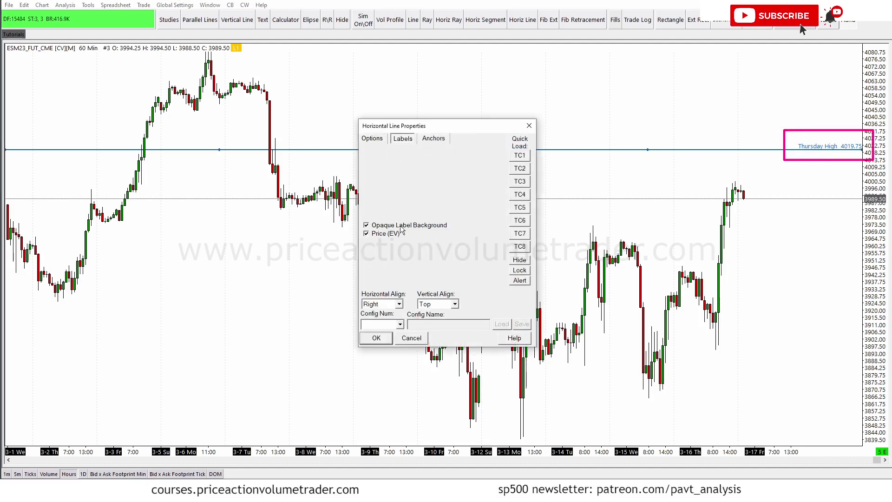
click(380, 234)
click(398, 303)
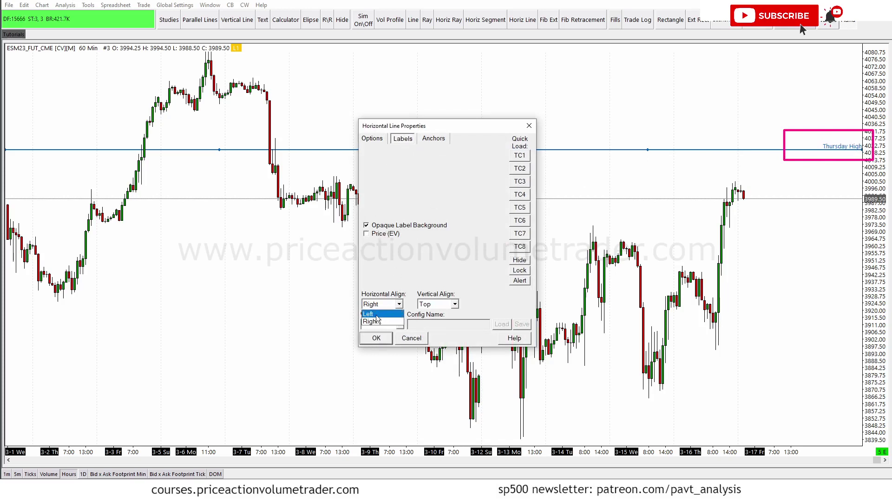
click(376, 314)
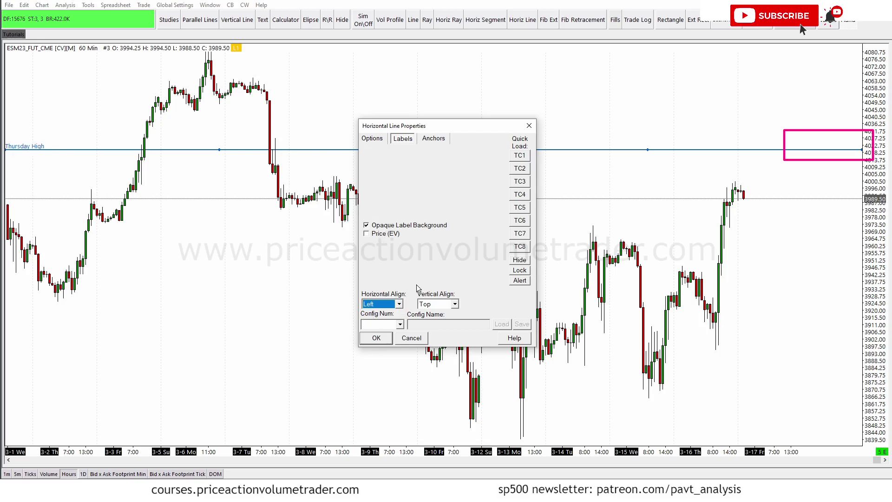
click(398, 304)
click(390, 321)
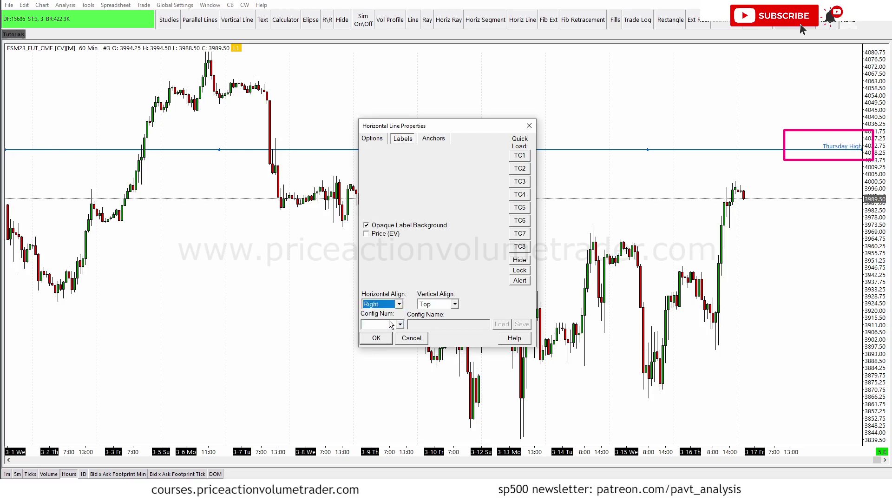
Set the Thursday High label's vertical alignment to Bottom with the price enabled, and apply the line properties.
click(453, 304)
click(437, 321)
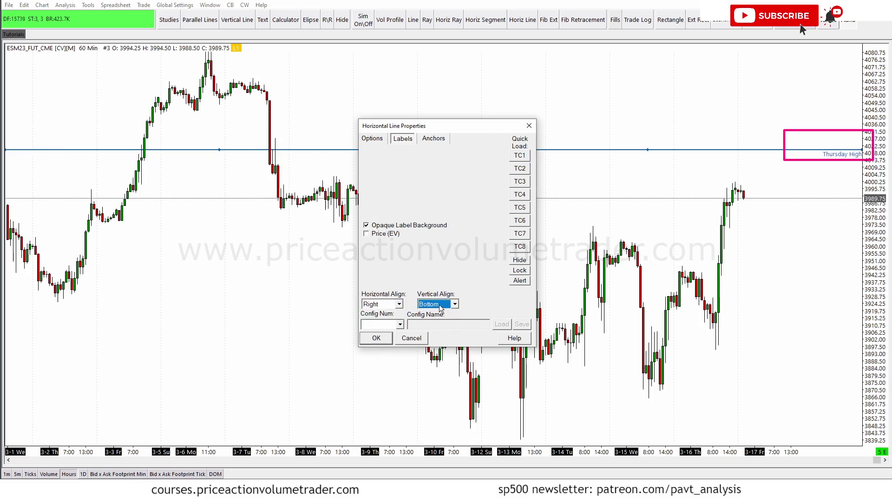
click(383, 234)
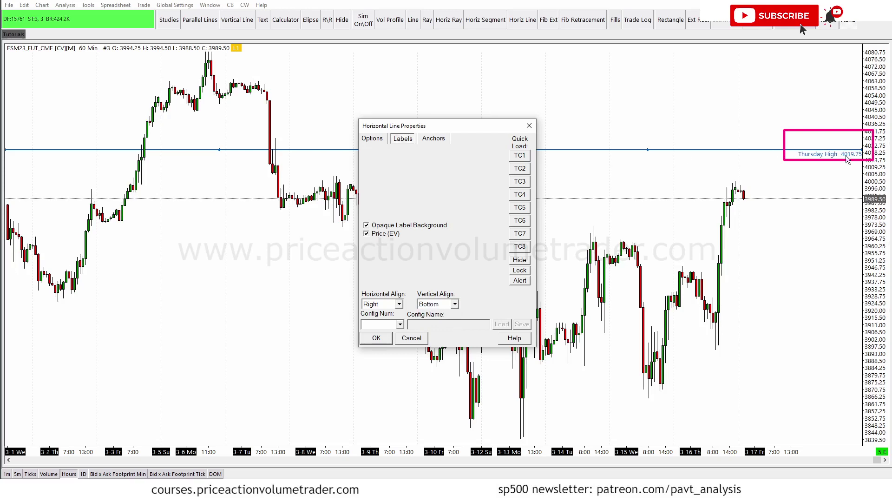
key(Return)
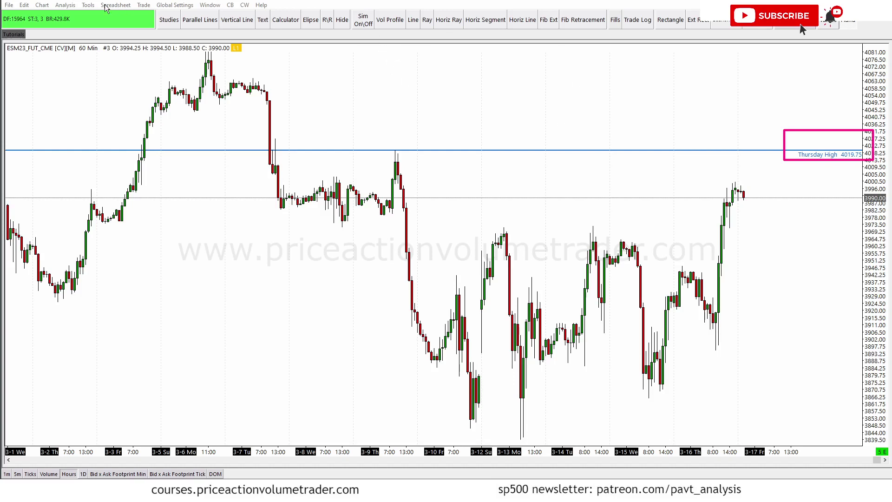
Draw a horizontal ray starting at the swing high between 3-14 and 3-15, at about 3972.50.
click(89, 5)
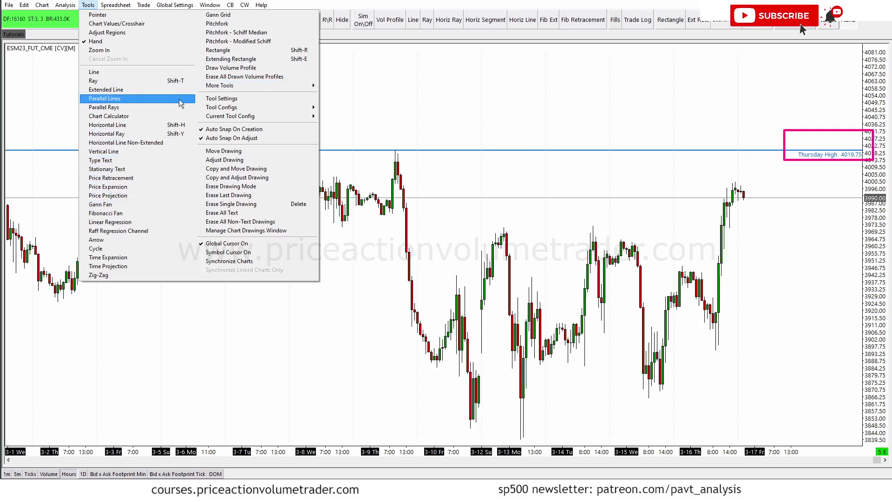
click(180, 134)
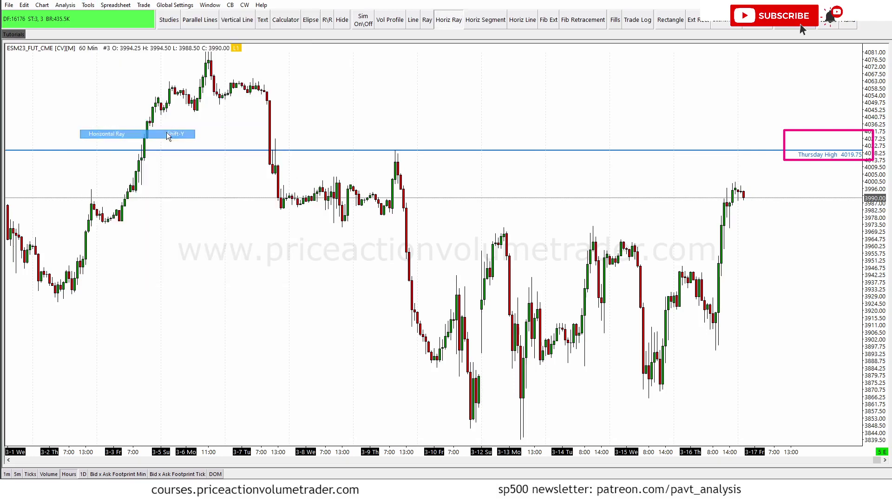
click(597, 236)
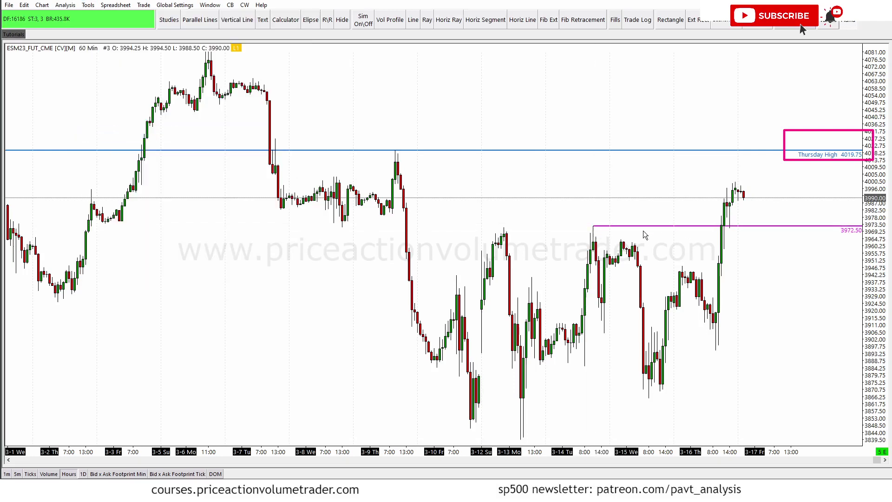
Add the text "Broken High" to the horizontal ray.
right_click(657, 226)
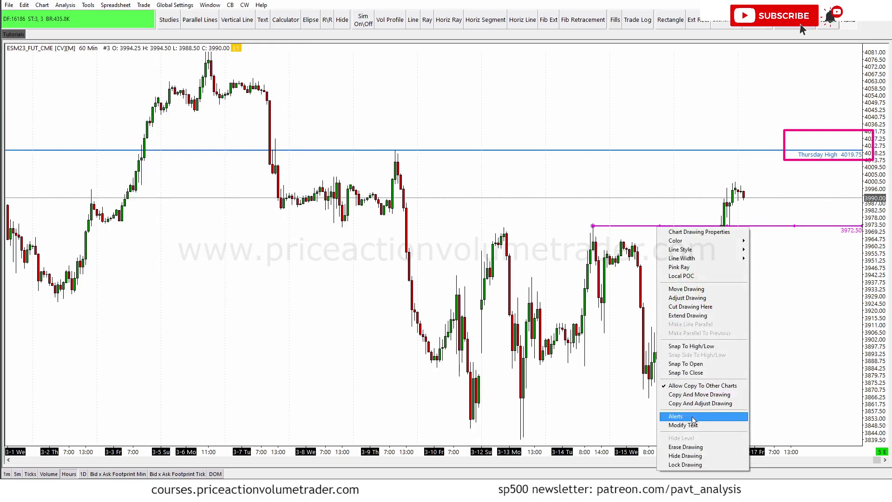
click(689, 424)
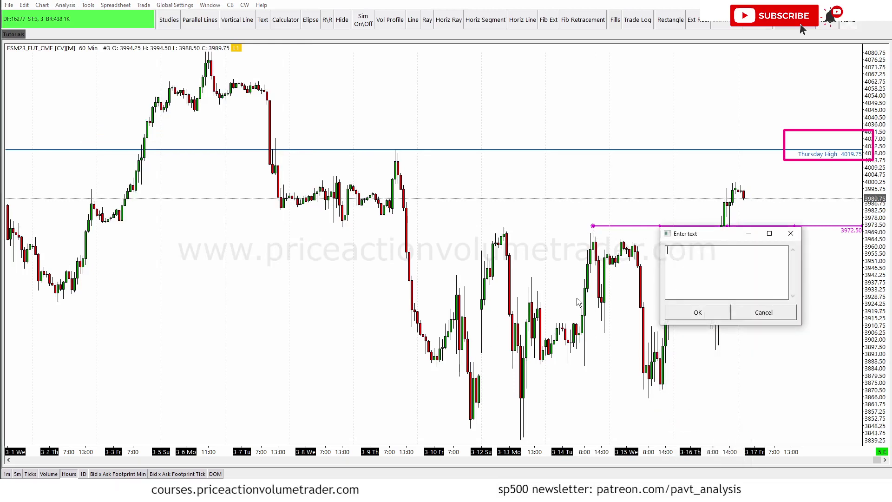
text(Broken High)
click(697, 312)
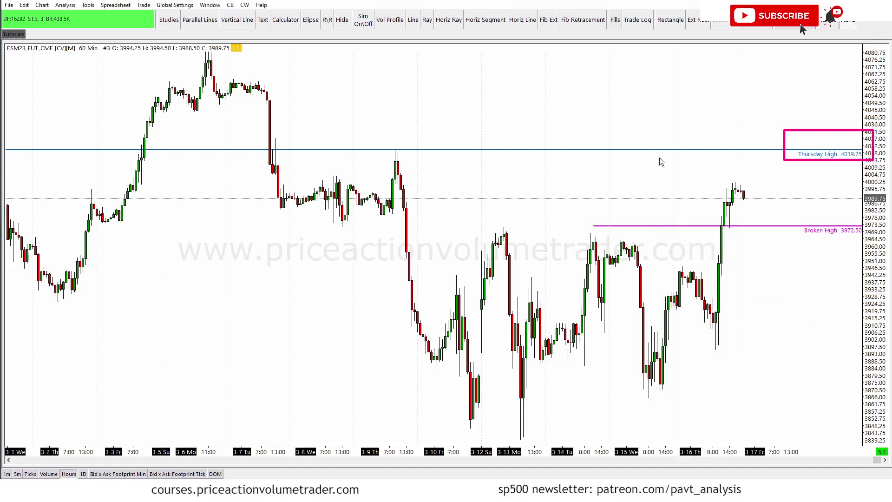
Change the Broken High ray's color to violet (Red 128, Green 0, Blue 255) and apply its properties.
double_click(650, 225)
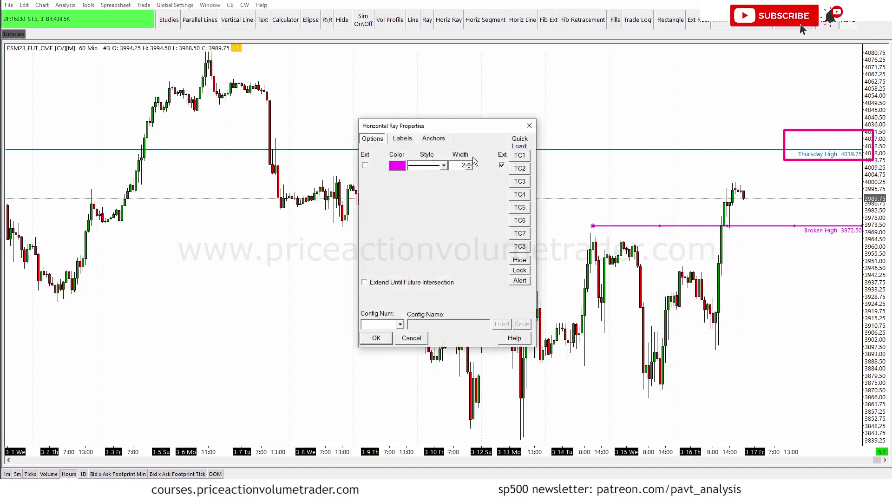
click(397, 165)
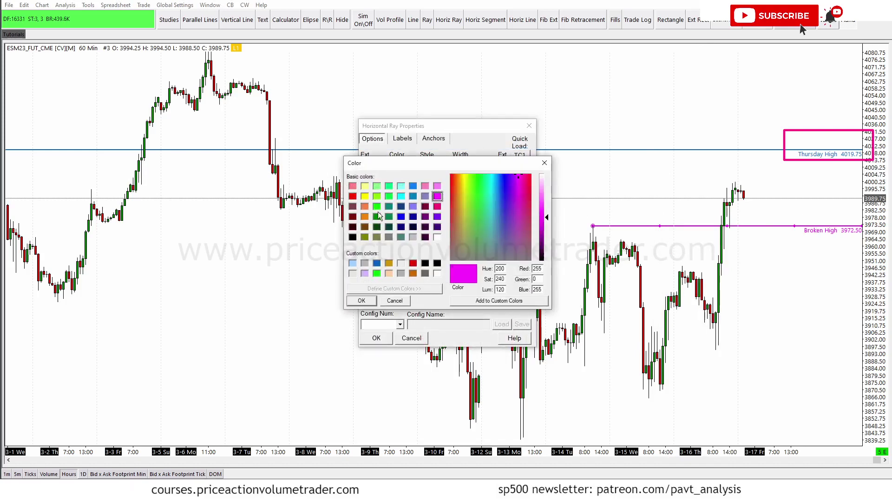
click(437, 217)
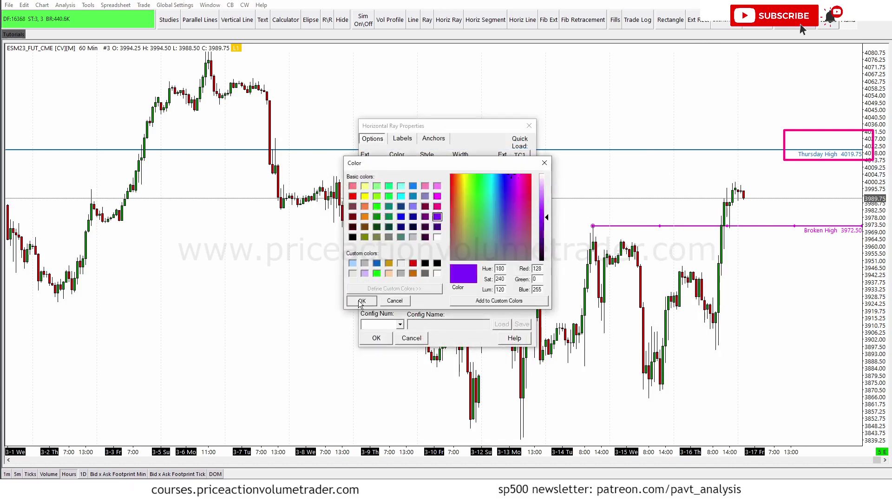
click(360, 301)
click(376, 337)
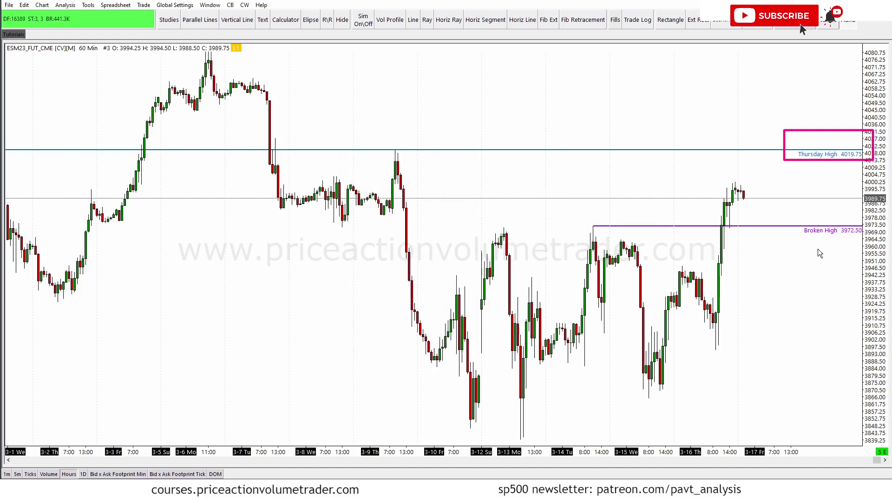
Draw a rectangle around the 3-6 price peak, extending to 3-13 and spanning about 4044.25 to 4080.75.
click(671, 26)
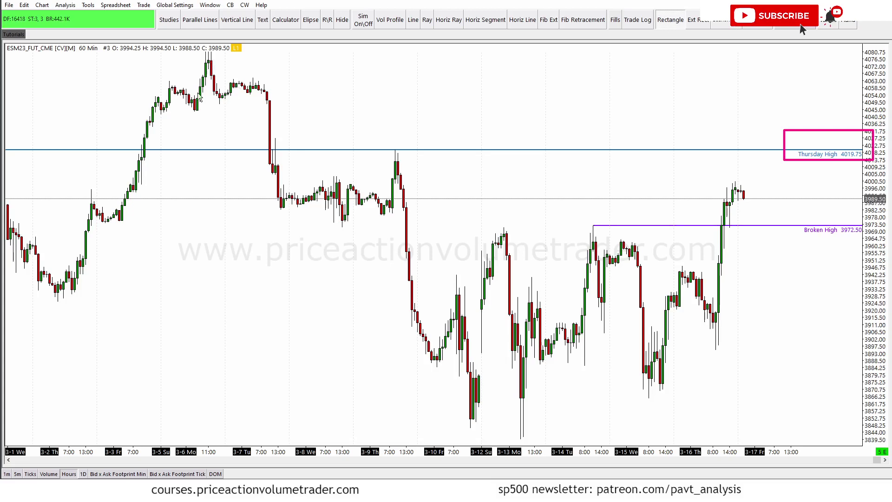
click(197, 110)
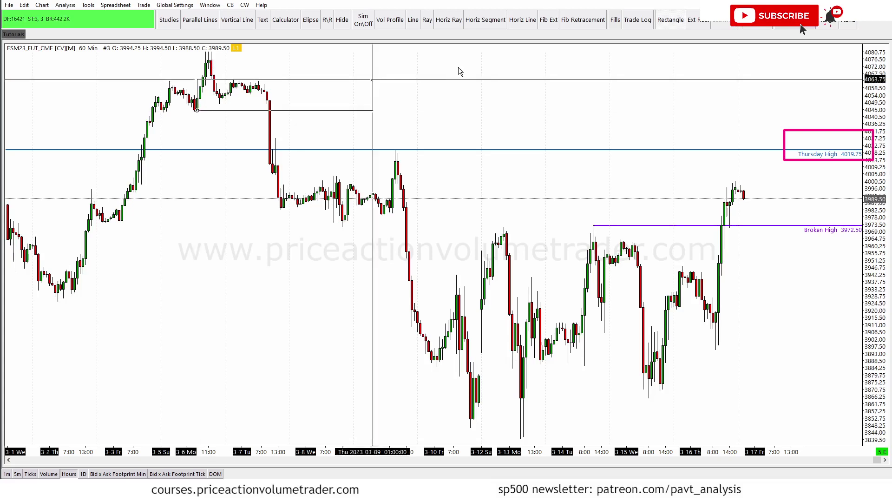
click(539, 52)
drag(608, 105, 615, 135)
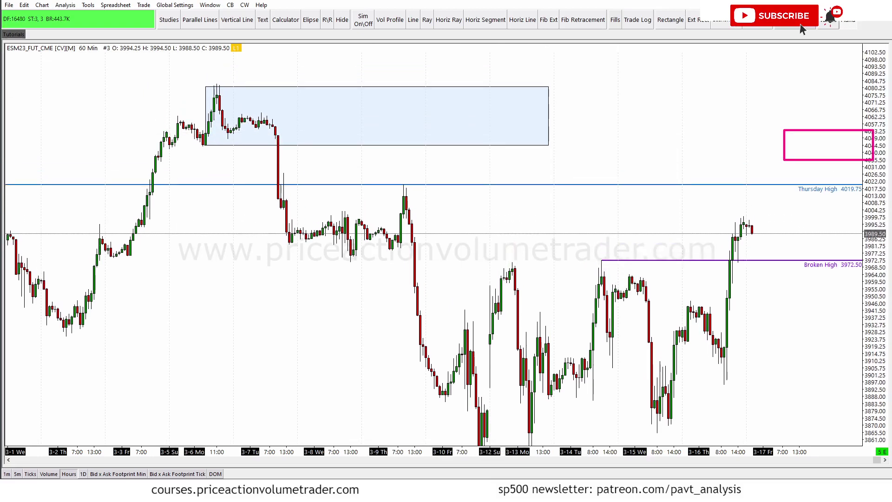
Add the text "Supply Zone" to the rectangle.
right_click(372, 88)
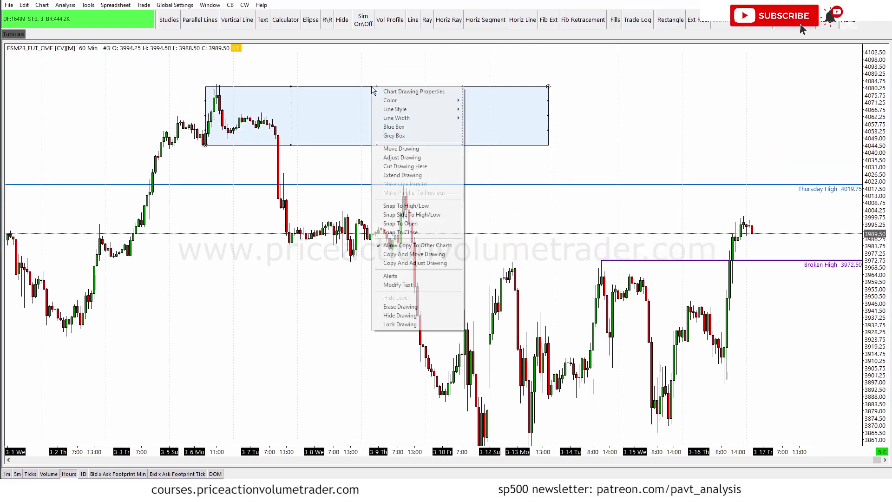
click(407, 284)
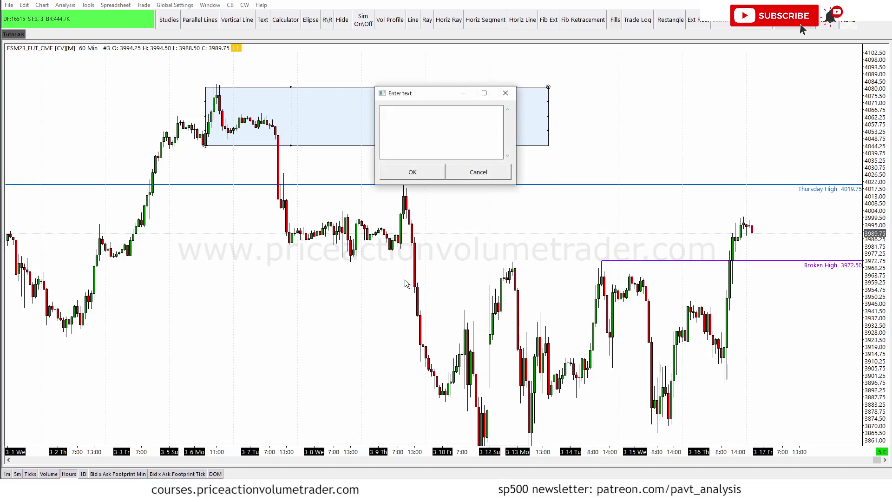
text(Supply Zone)
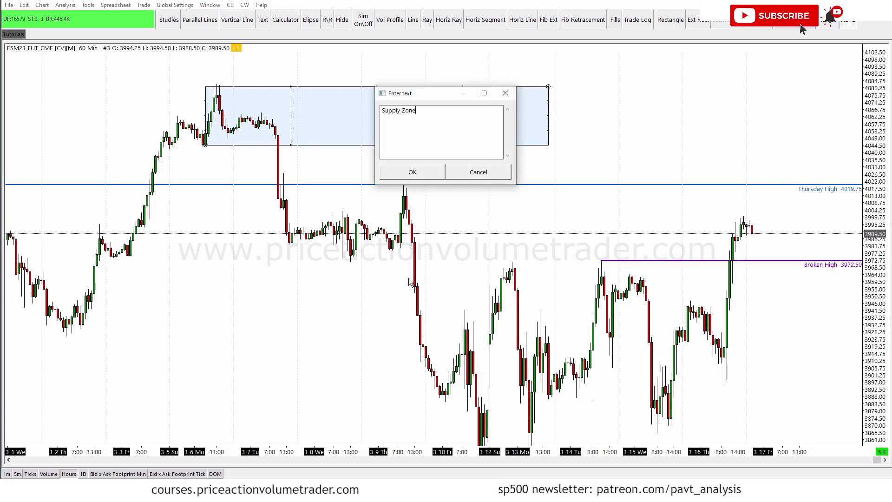
click(412, 172)
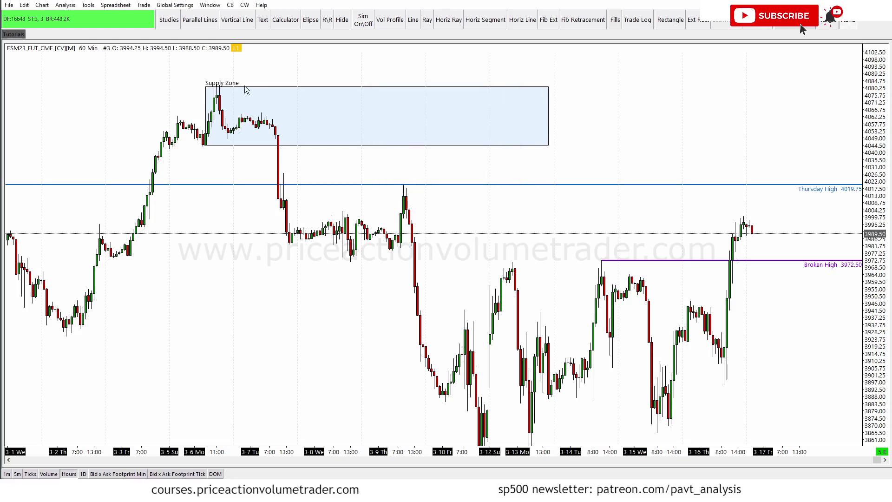
Enable Labels On Right for the Supply Zone rectangle, view its anchors and apply the properties.
double_click(340, 91)
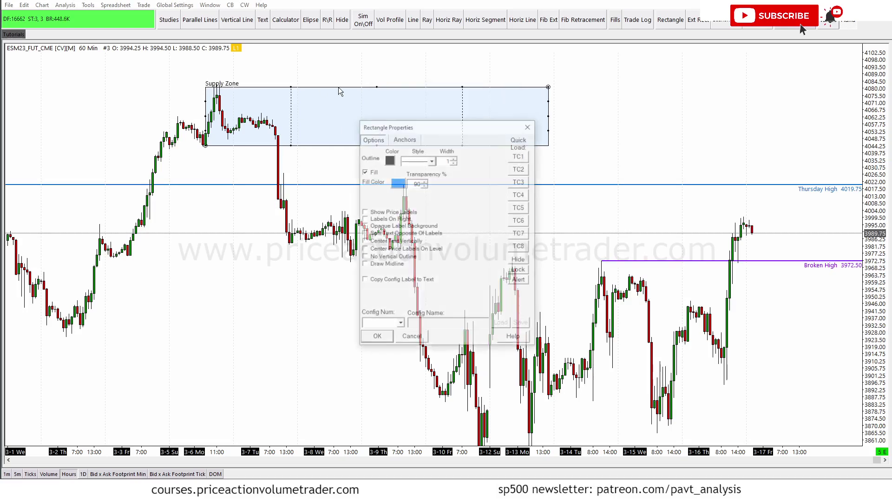
drag(403, 132, 377, 170)
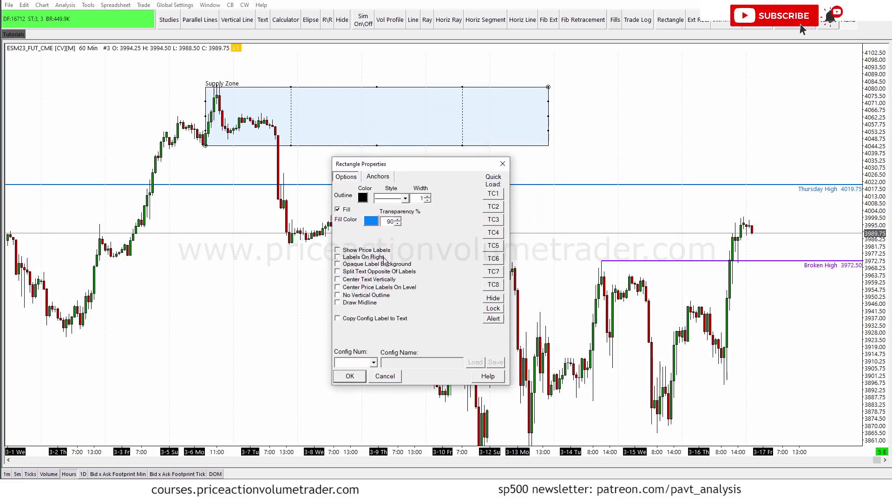
click(363, 259)
click(882, 51)
mouse_move(524, 78)
mouse_down()
mouse_move(554, 74)
mouse_move(490, 92)
mouse_move(546, 93)
mouse_up()
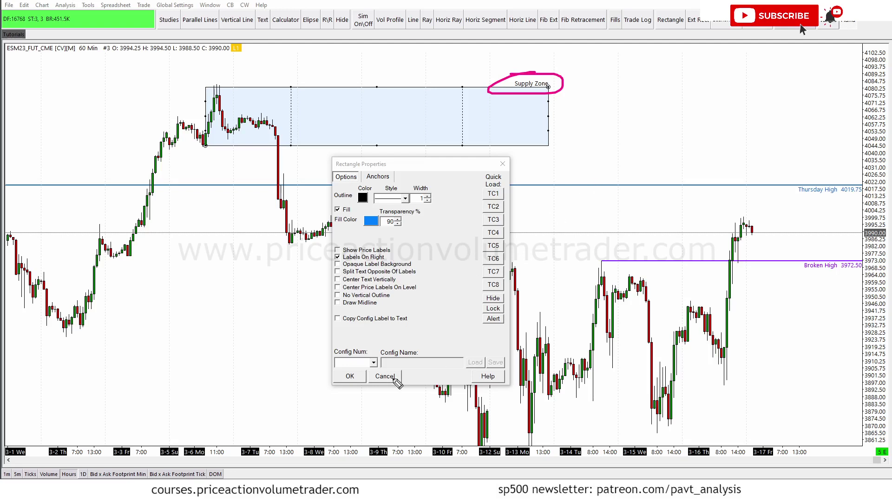
click(379, 177)
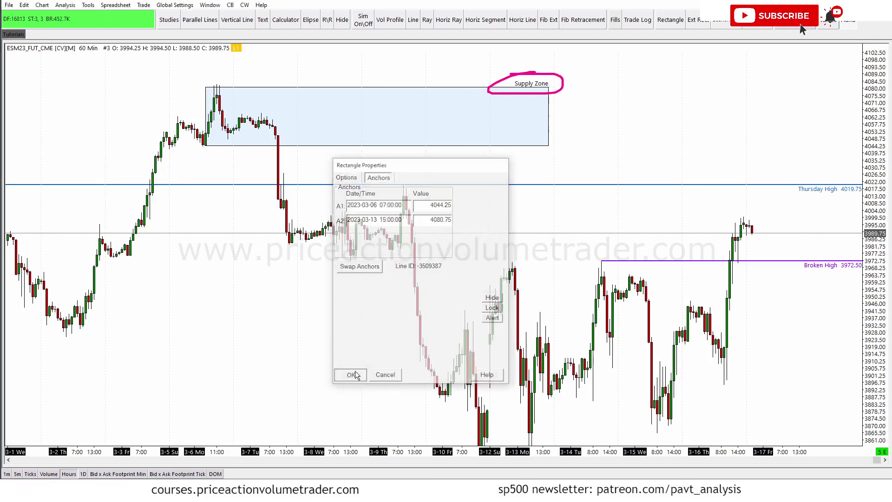
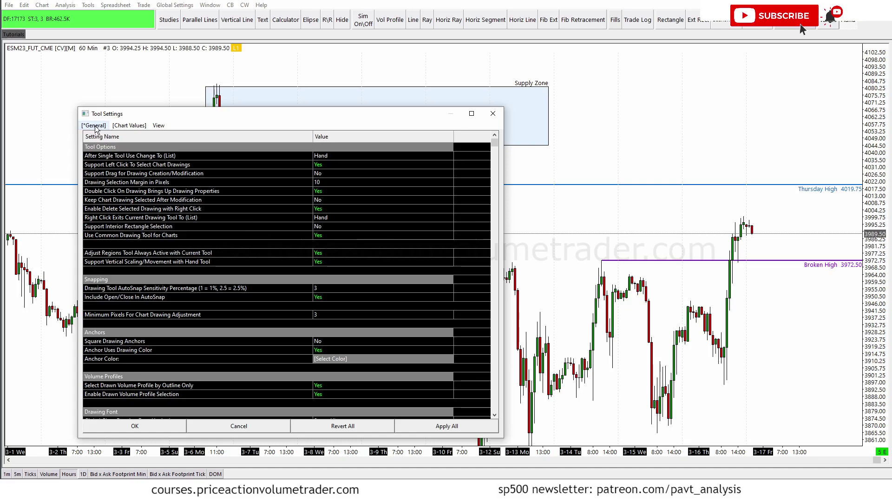
Find the Drawing Font section in the general tool settings.
scroll(247, 250, down, 4)
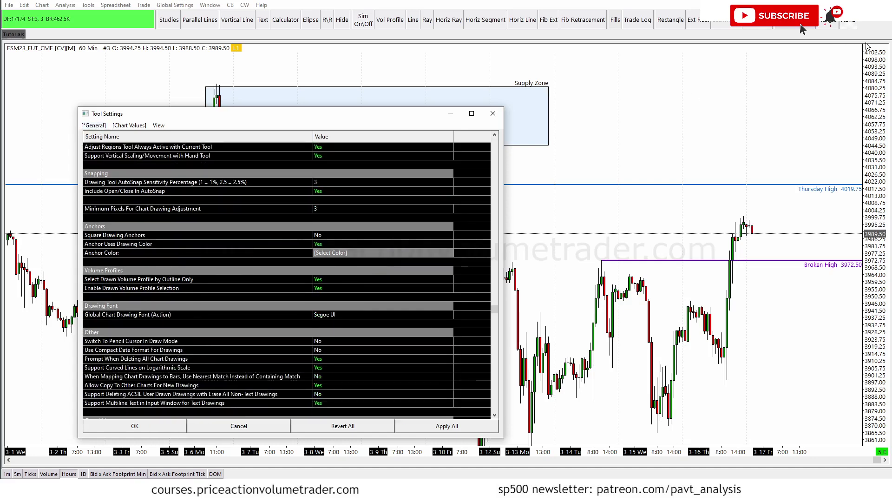
mouse_move(188, 9)
mouse_down()
mouse_move(181, 23)
mouse_move(149, 11)
mouse_up()
mouse_move(93, 101)
mouse_down()
mouse_move(141, 104)
mouse_move(100, 103)
mouse_up()
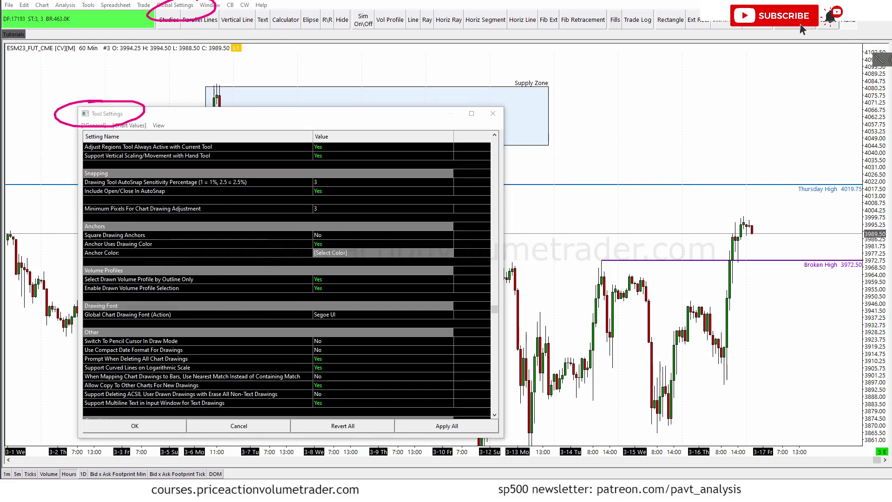
drag(68, 295, 399, 324)
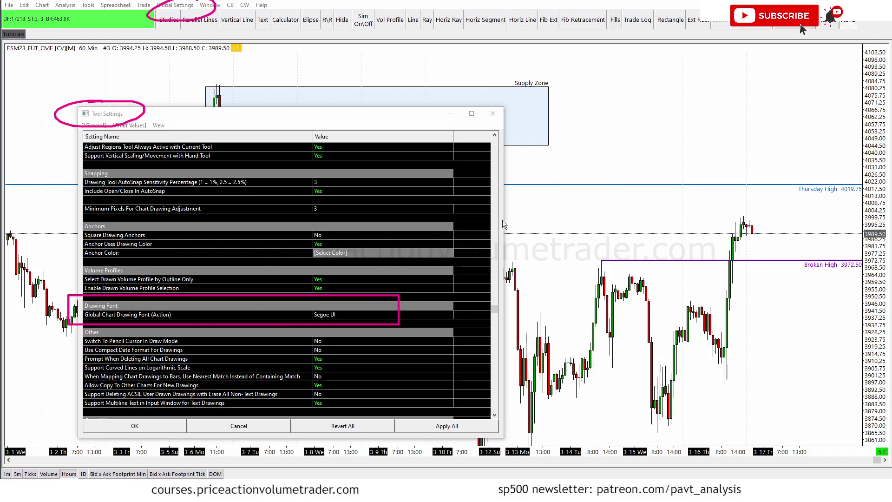
Choose Arial, Bold, size 12 for the Global Chart Drawing Font.
click(331, 316)
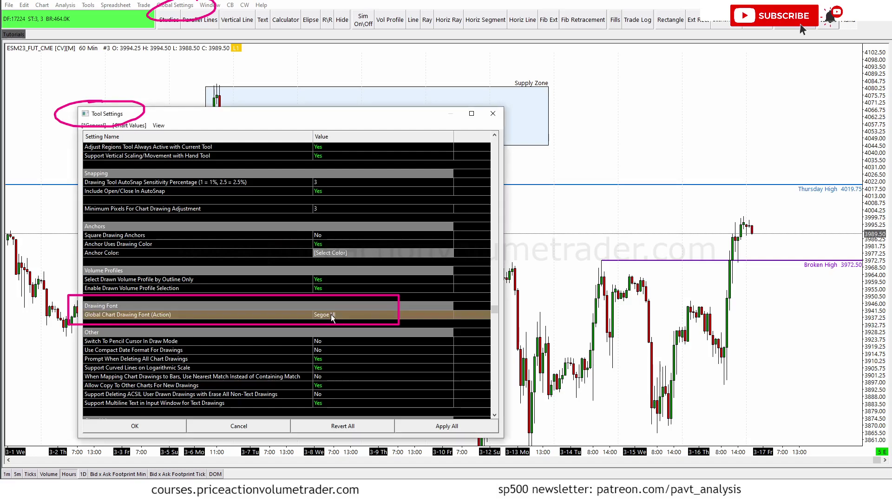
click(327, 316)
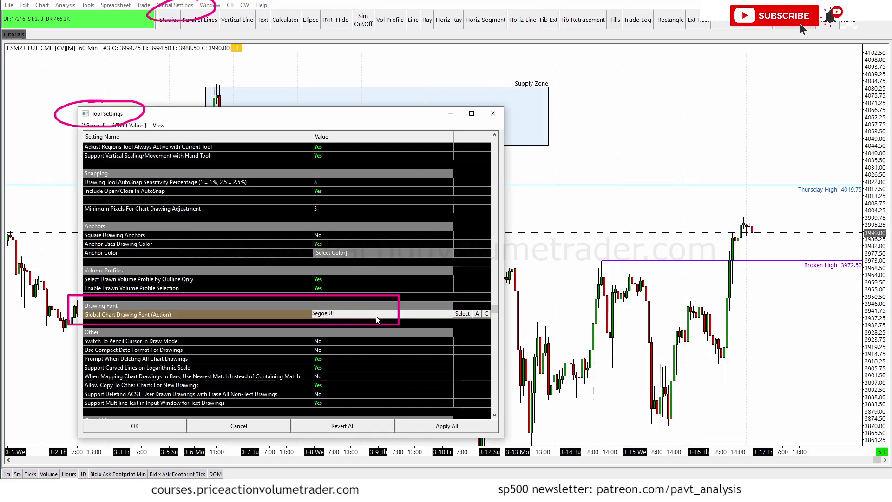
click(462, 314)
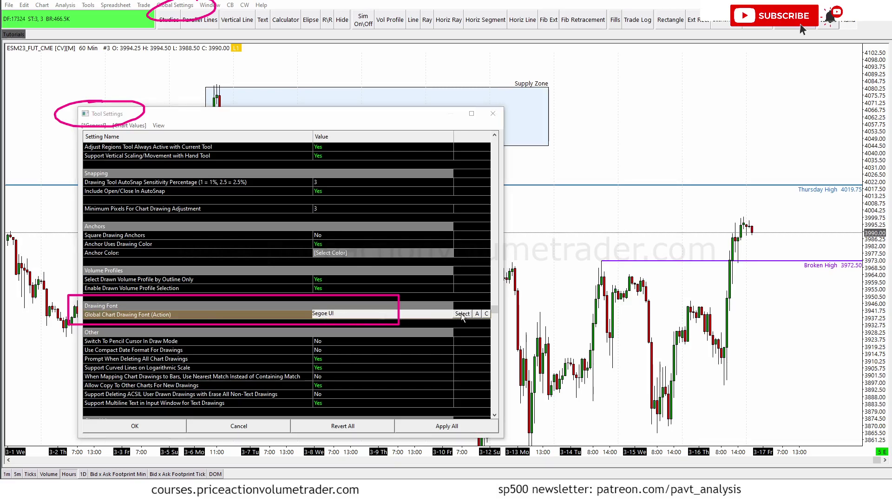
drag(263, 171, 305, 168)
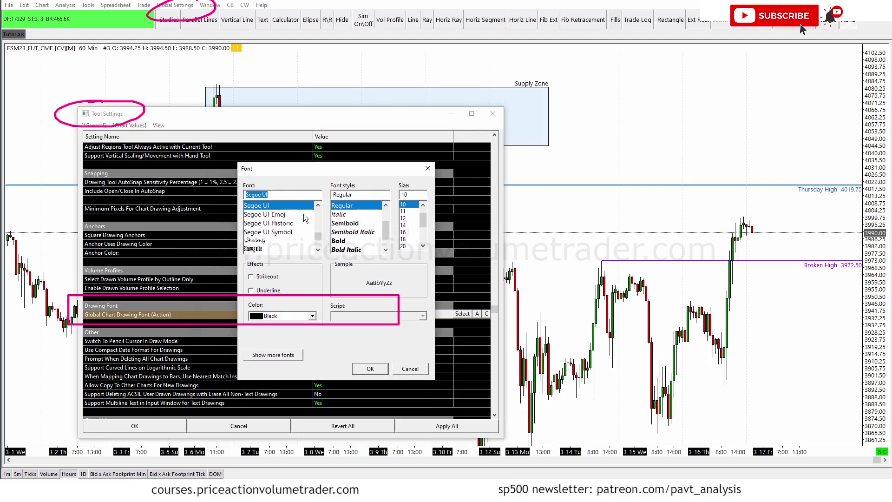
click(320, 220)
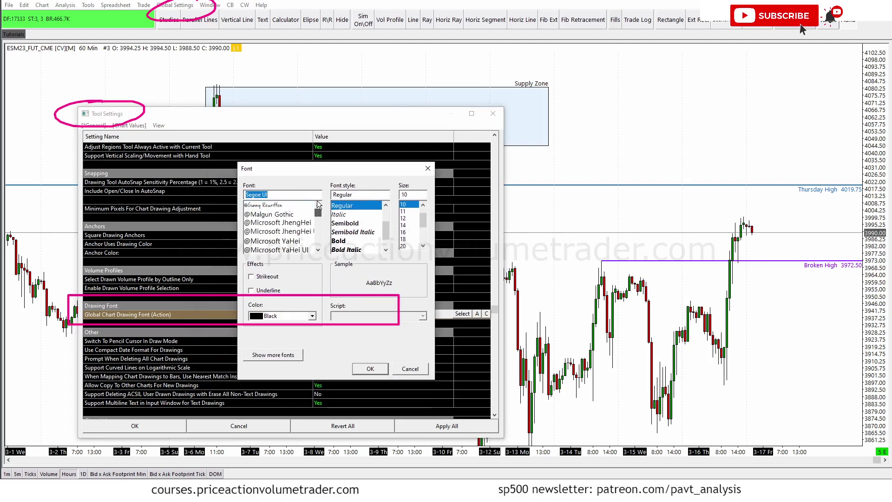
scroll(320, 235, down, 5)
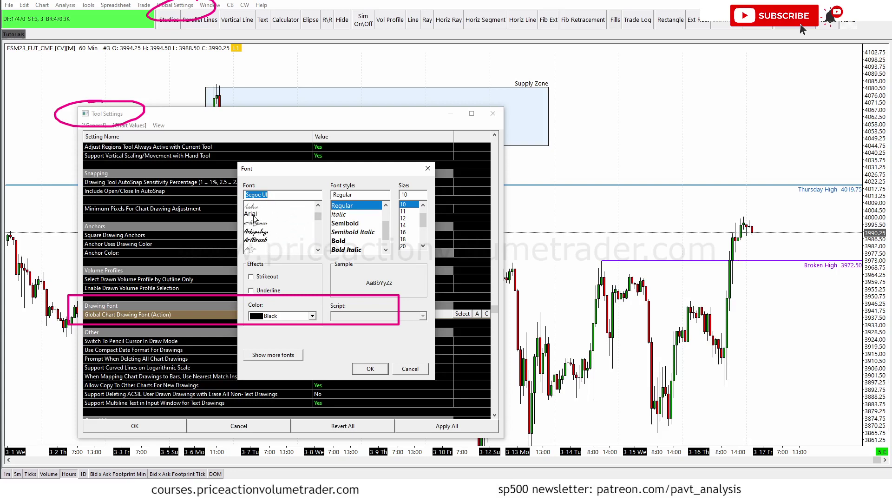
click(254, 215)
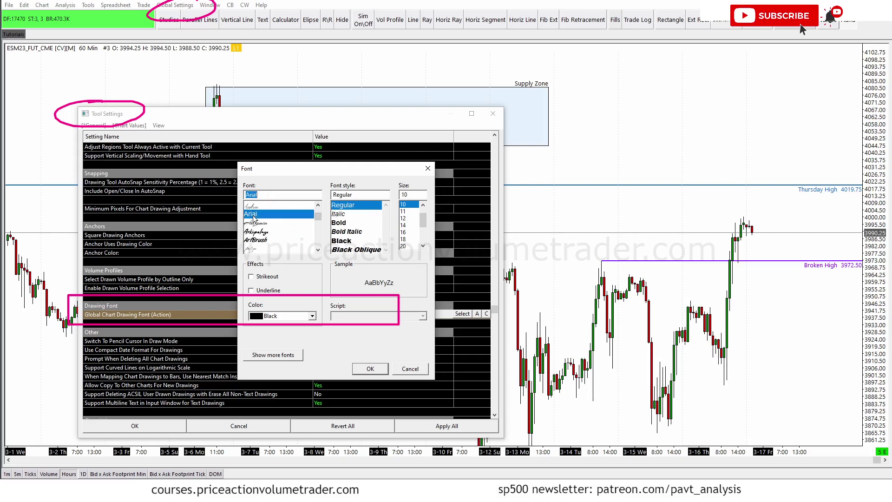
click(348, 224)
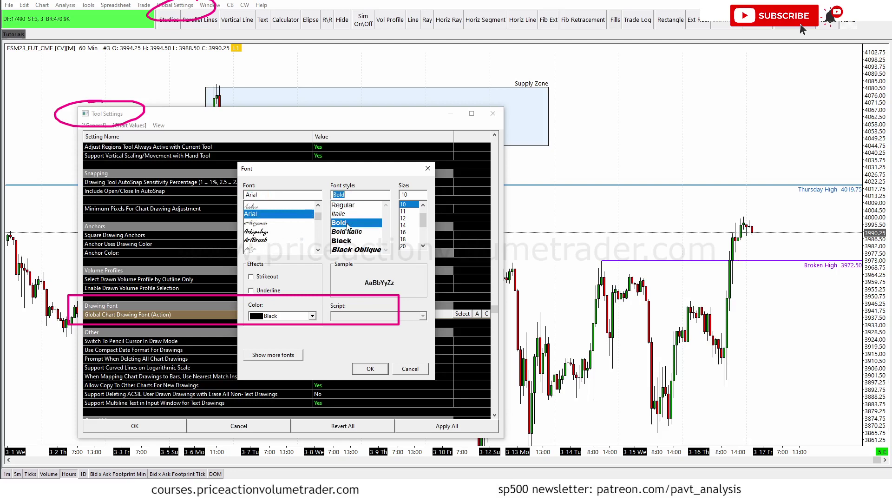
click(409, 219)
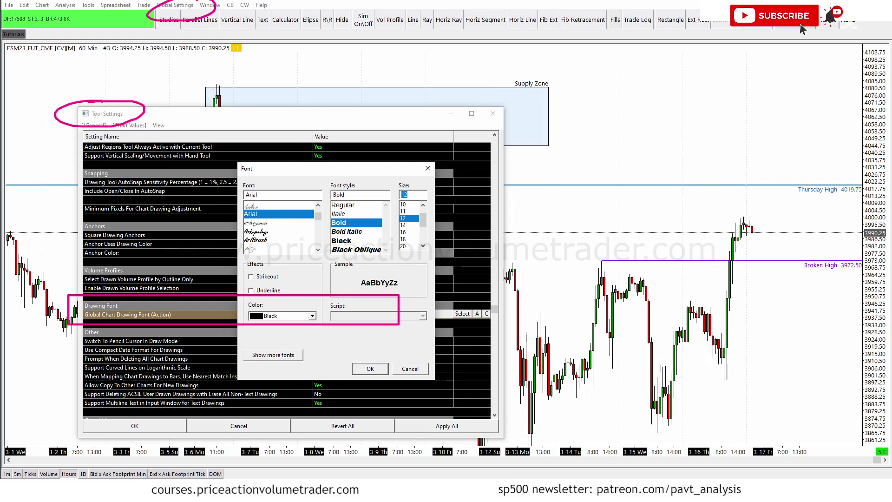
click(599, 82)
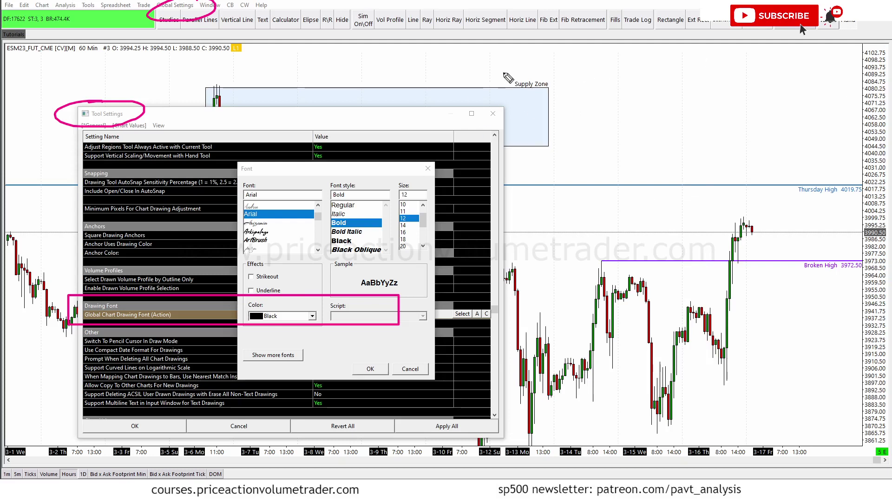
drag(544, 79, 550, 77)
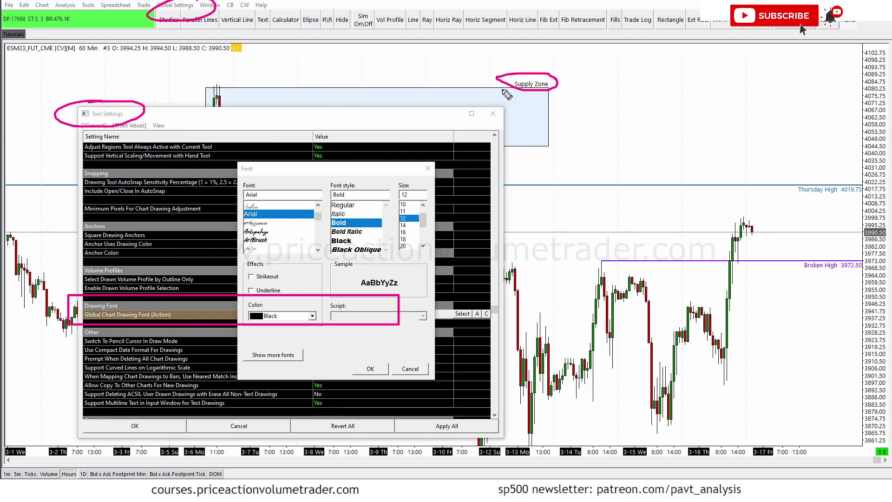
key(ctrl+z)
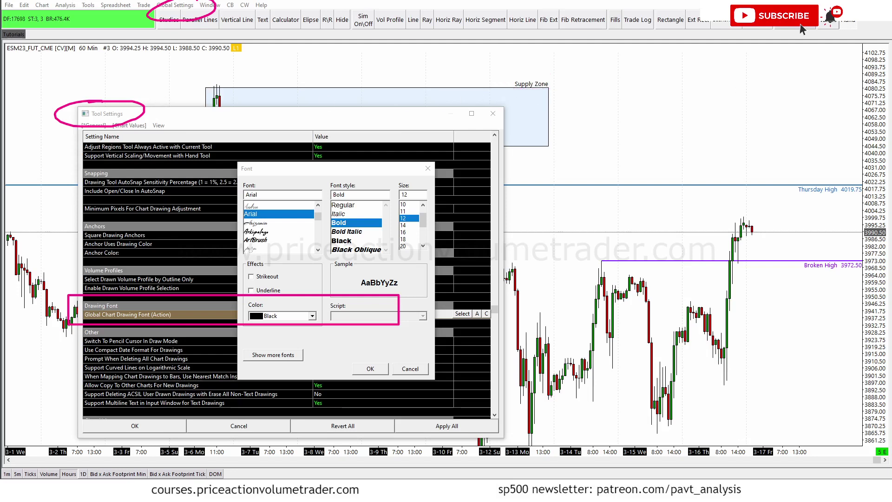
mouse_move(800, 177)
mouse_down()
mouse_move(822, 200)
mouse_move(831, 177)
mouse_up()
mouse_move(813, 246)
mouse_down()
mouse_move(831, 269)
mouse_move(826, 259)
mouse_up()
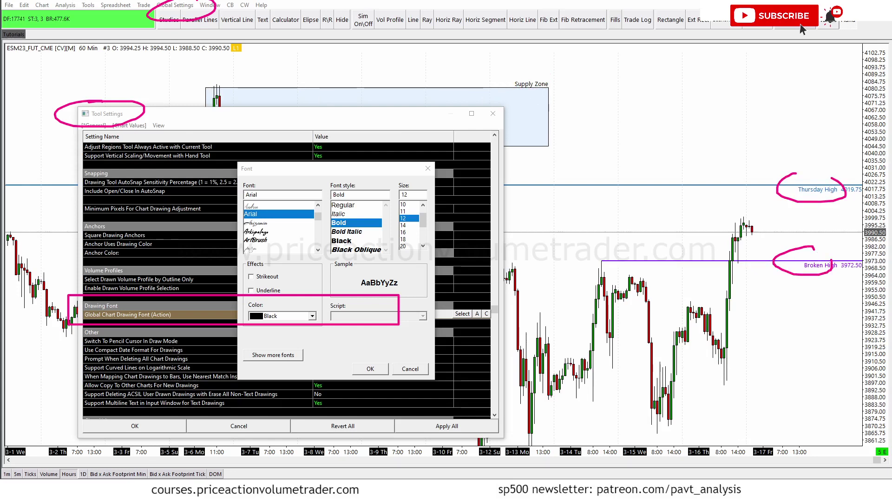
key(Escape)
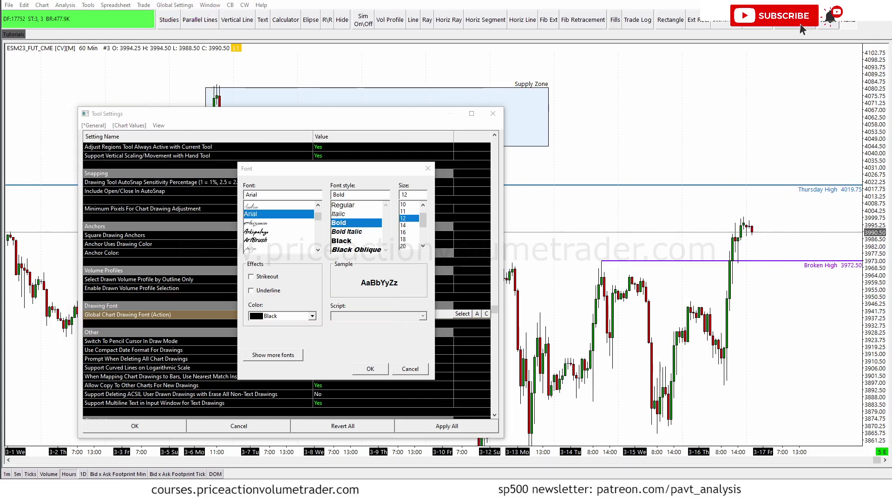
Confirm the Arial selection as the Global Chart Drawing Font.
click(370, 369)
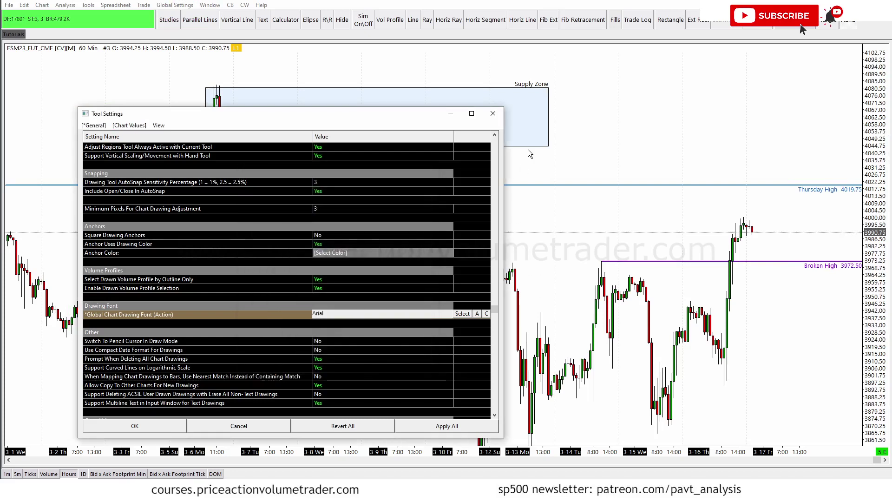
click(425, 297)
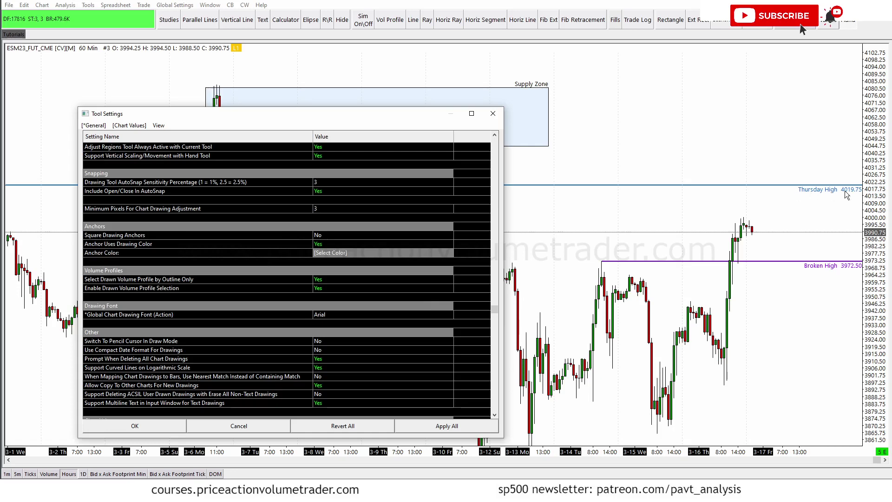
Set the Global Chart Drawing Font to Bebas Neue, Bold, size 10 and apply it to all charts.
click(346, 315)
click(470, 314)
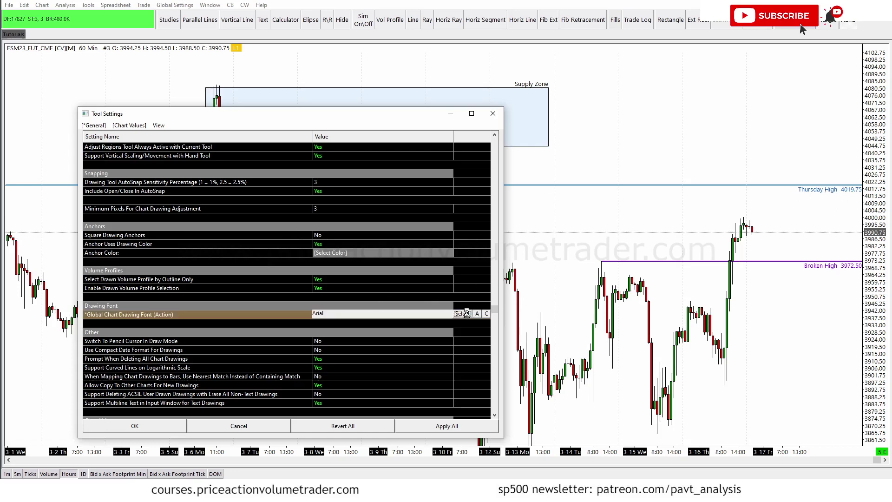
scroll(275, 243, down, 2)
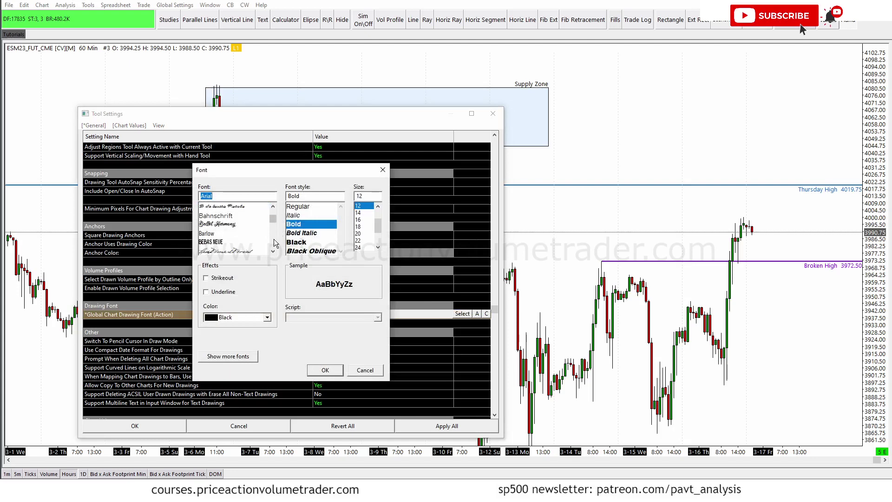
click(223, 242)
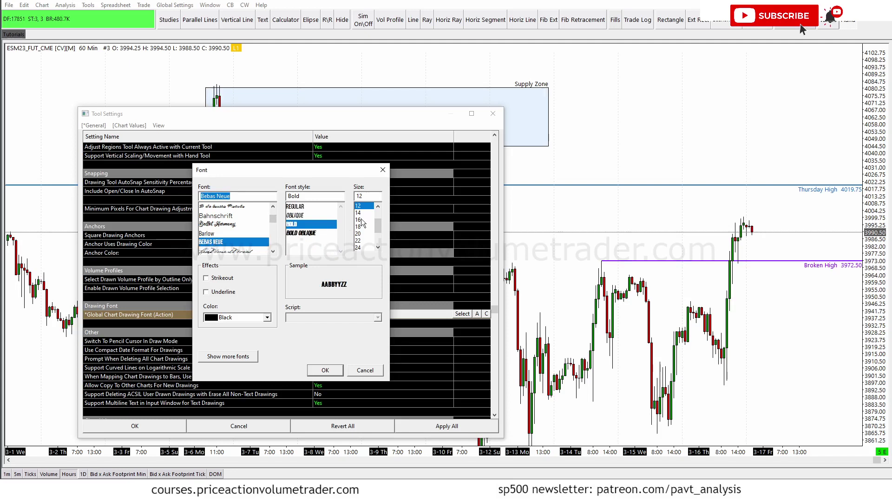
scroll(365, 214, up, 1)
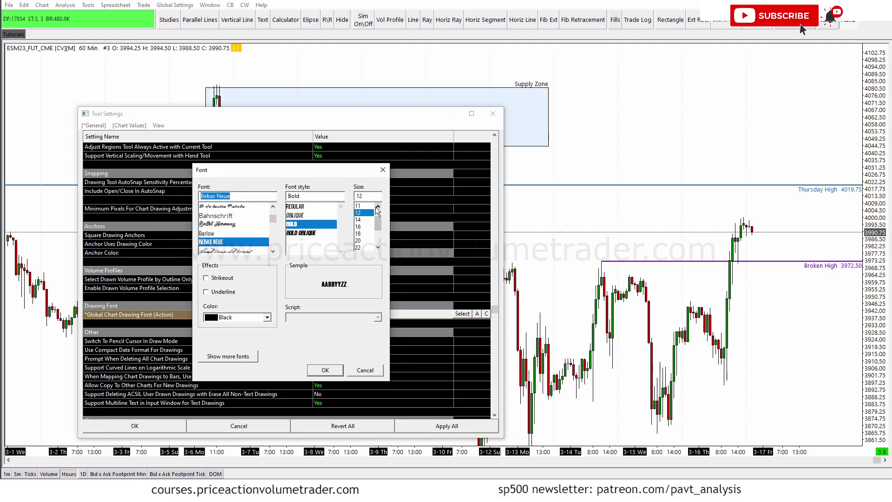
click(361, 205)
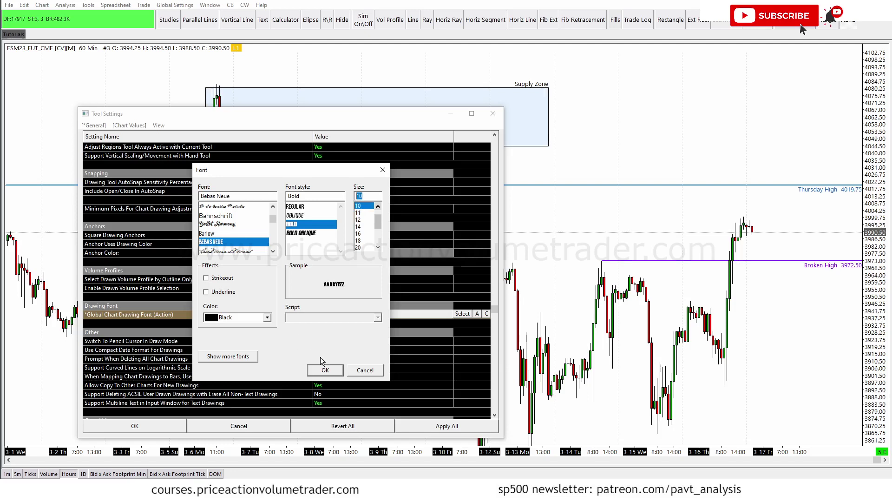
click(325, 371)
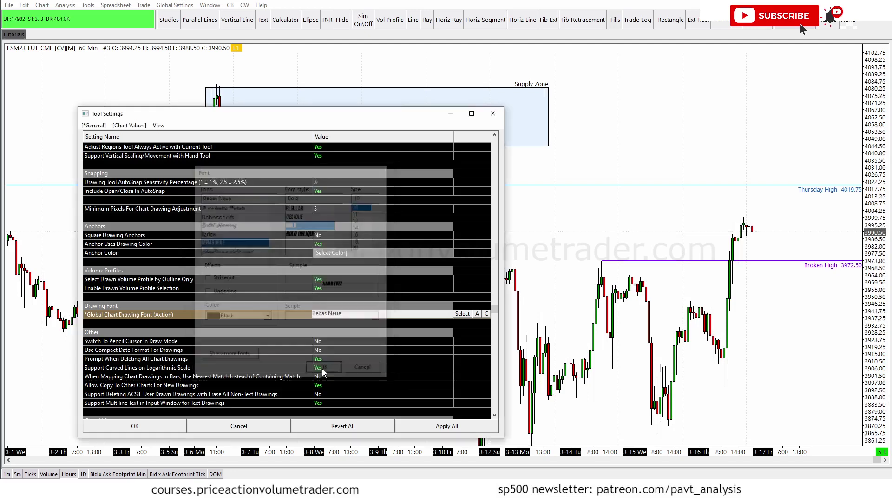
click(449, 424)
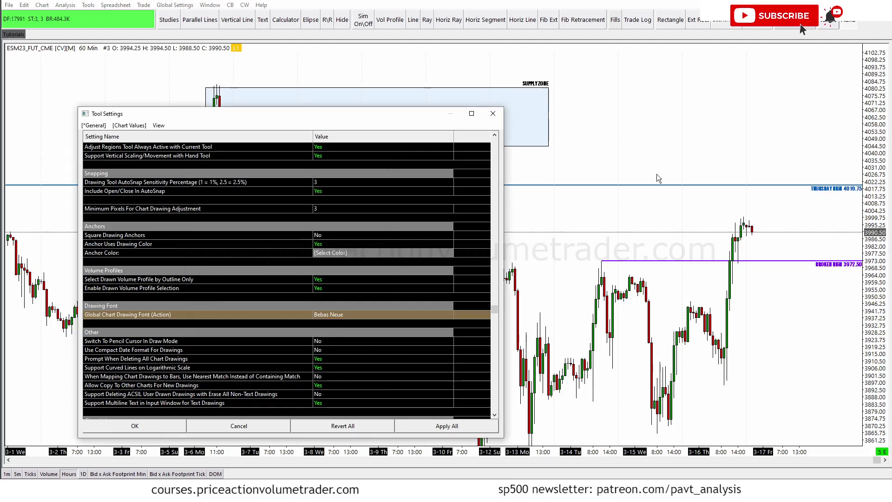
Set the Global Chart Drawing Font to Cambria, Regular, size 12, apply it and close the tool settings.
click(344, 314)
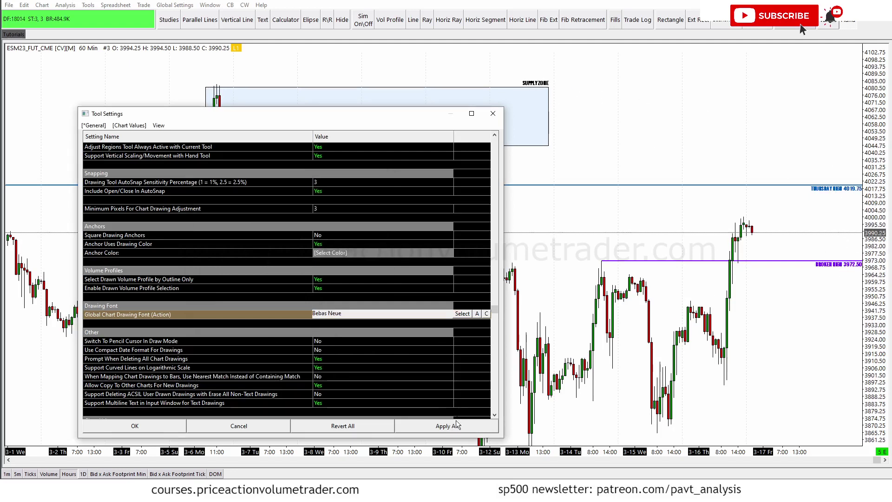
click(462, 314)
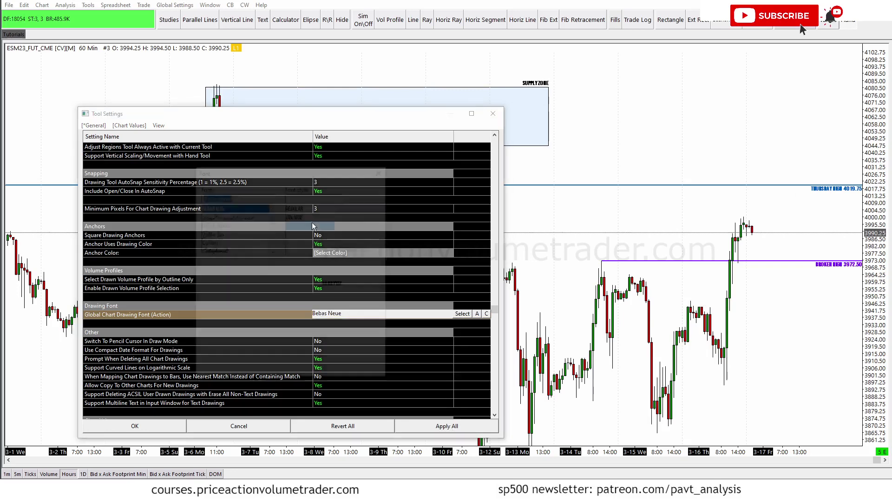
click(273, 231)
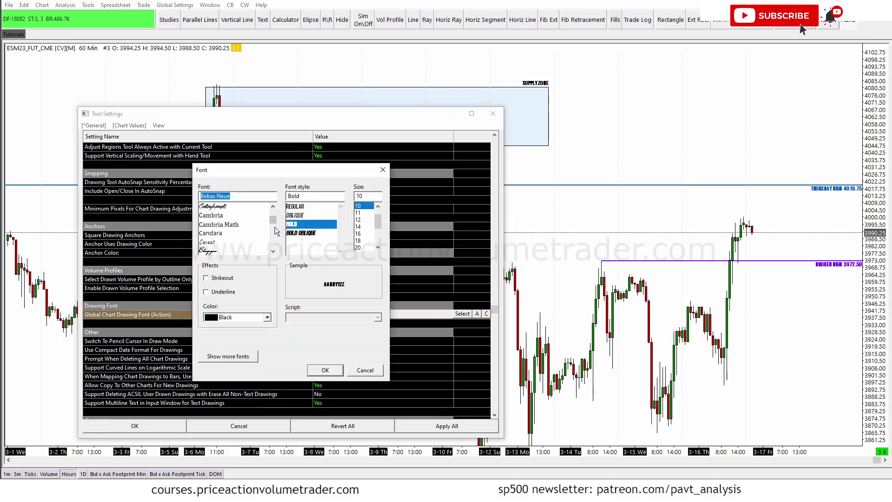
click(213, 216)
click(301, 207)
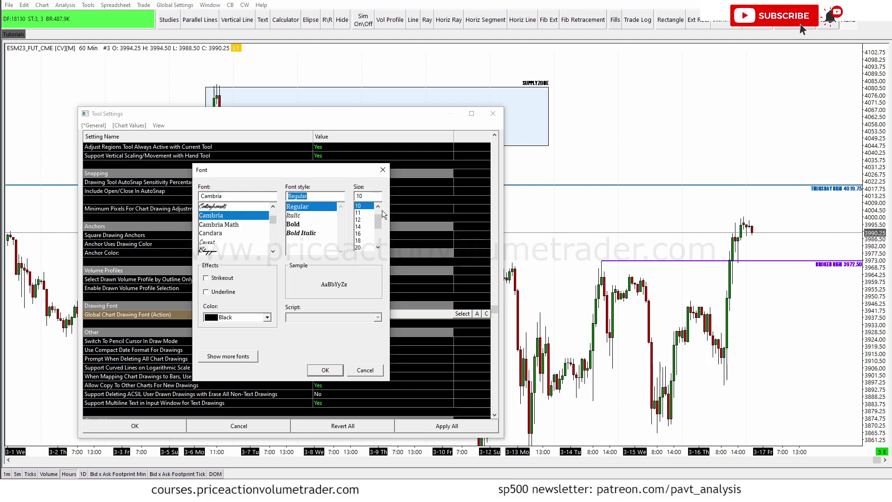
click(360, 219)
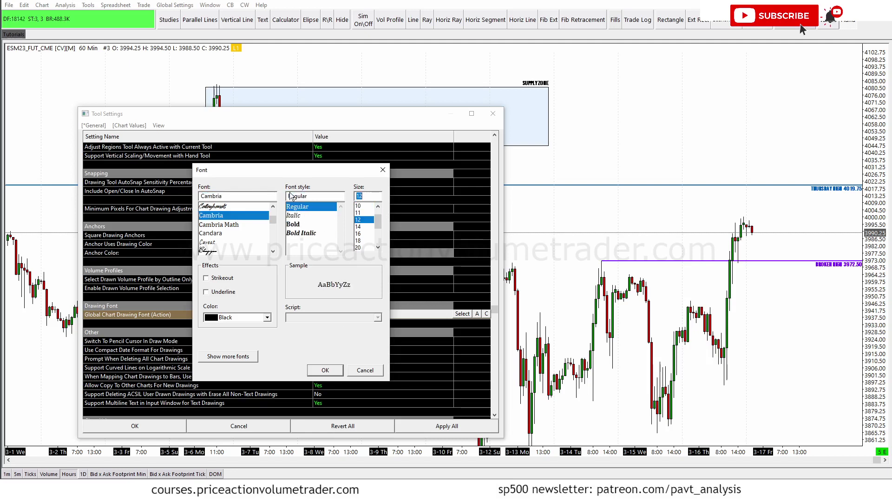
click(328, 371)
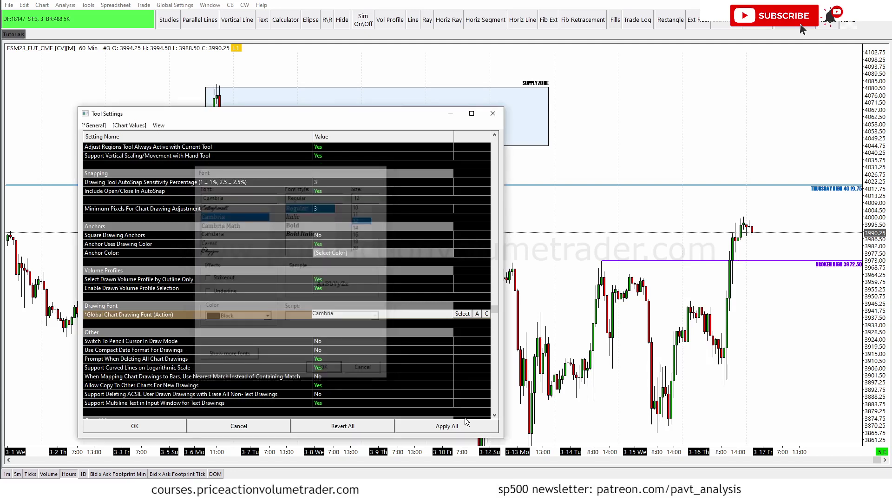
click(446, 428)
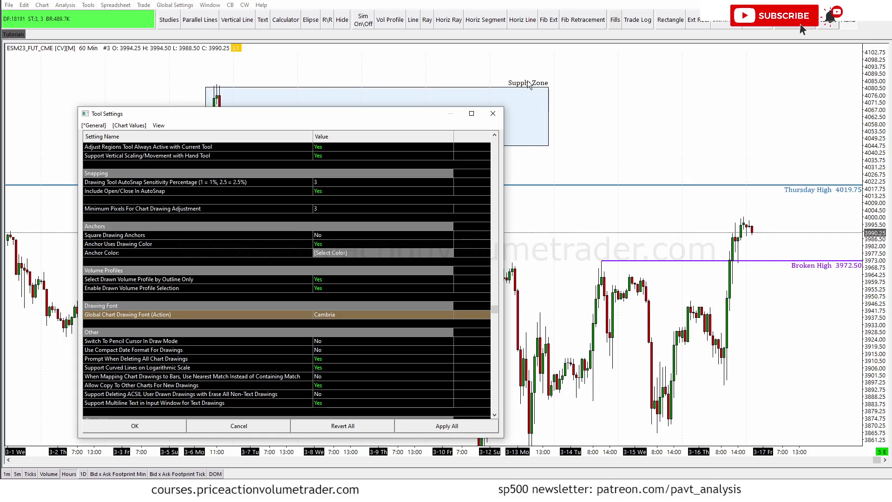
click(127, 425)
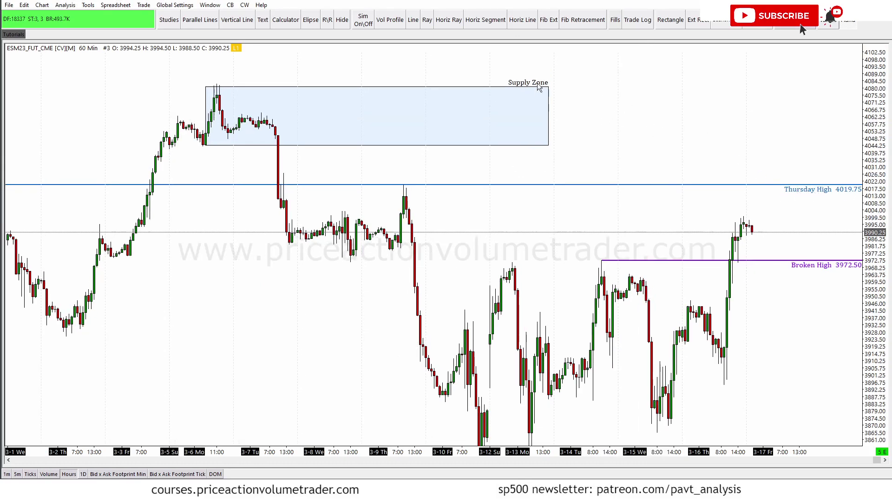
Remove the "Supply Zone" text from the blue rectangle.
right_click(468, 90)
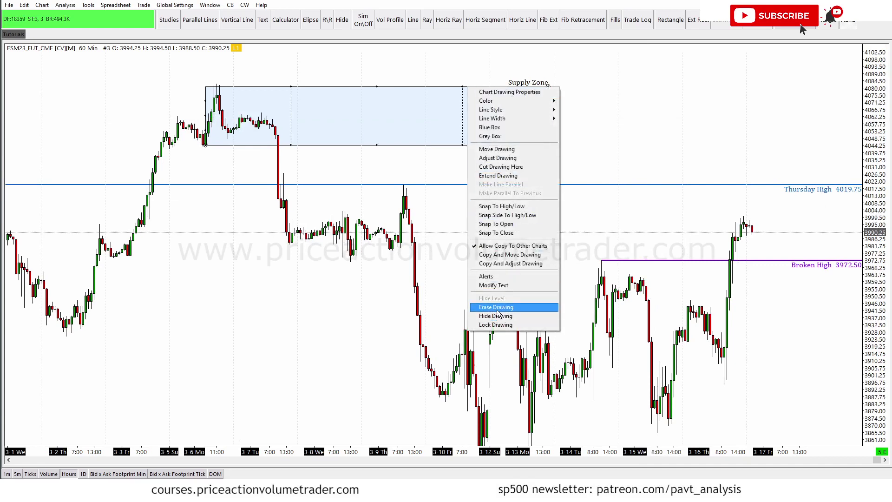
click(492, 284)
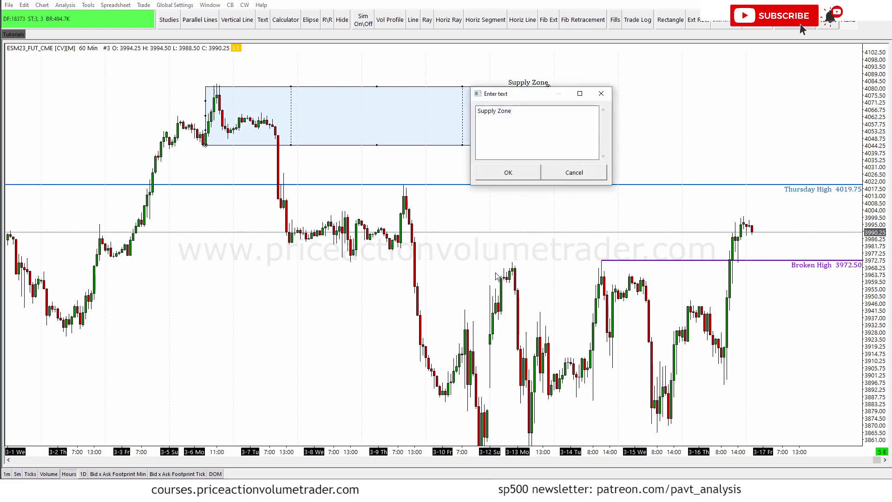
key(BackSpace)
click(518, 179)
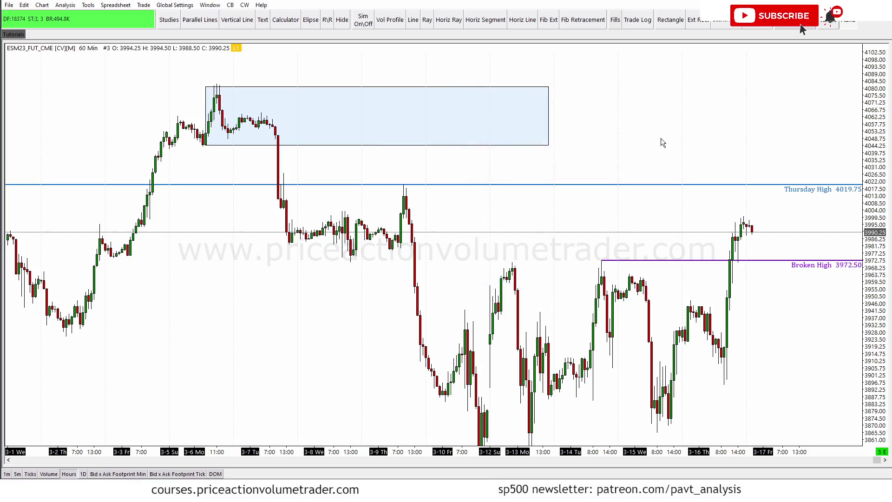
Change the text of the blue "Thursday High" horizontal line to "Resistance".
right_click(719, 187)
click(756, 386)
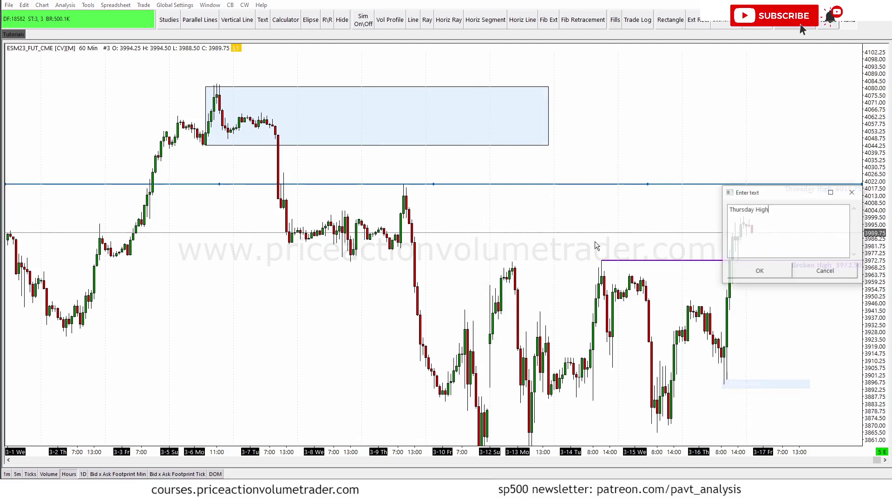
double_click(762, 209)
key(BackSpace)
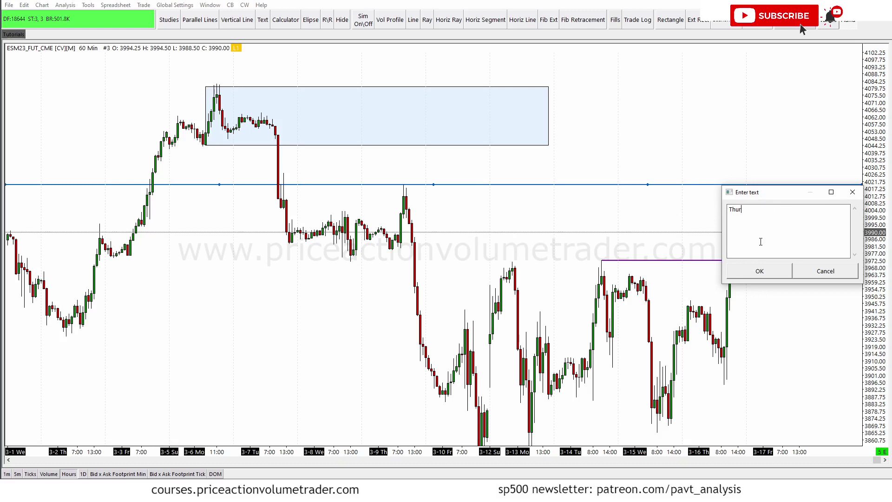
key(BackSpace)
text(Resistance)
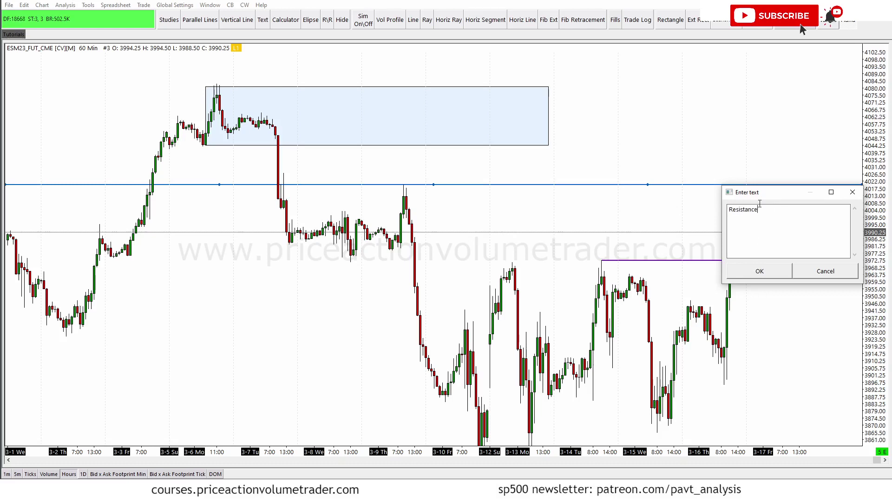
drag(757, 191, 613, 171)
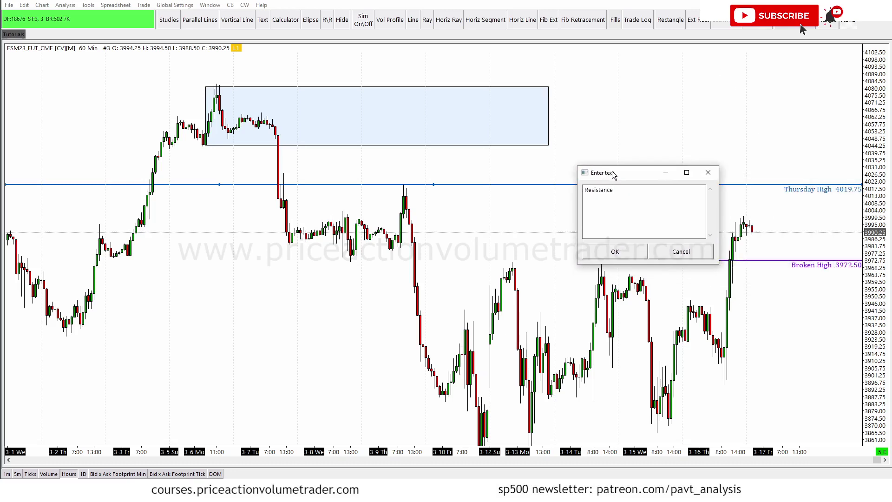
click(615, 253)
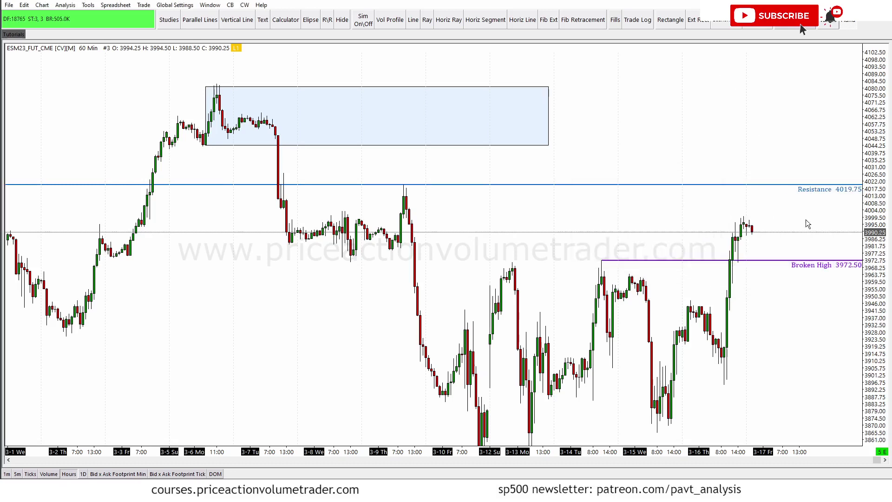
Clear the "Broken High" text from the purple horizontal ray.
right_click(776, 261)
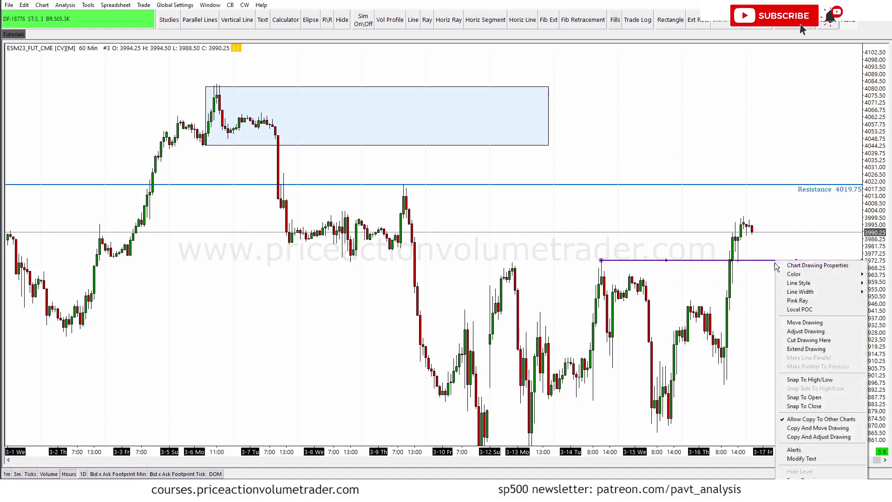
click(809, 459)
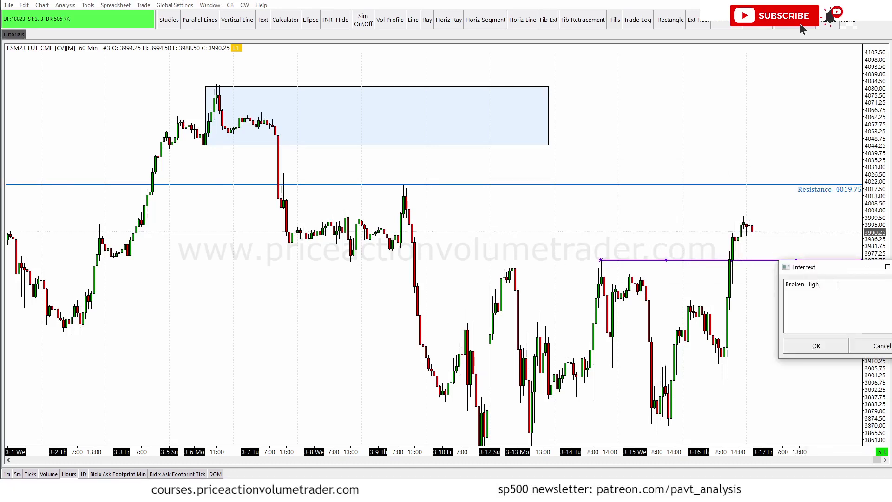
key(Delete)
click(808, 343)
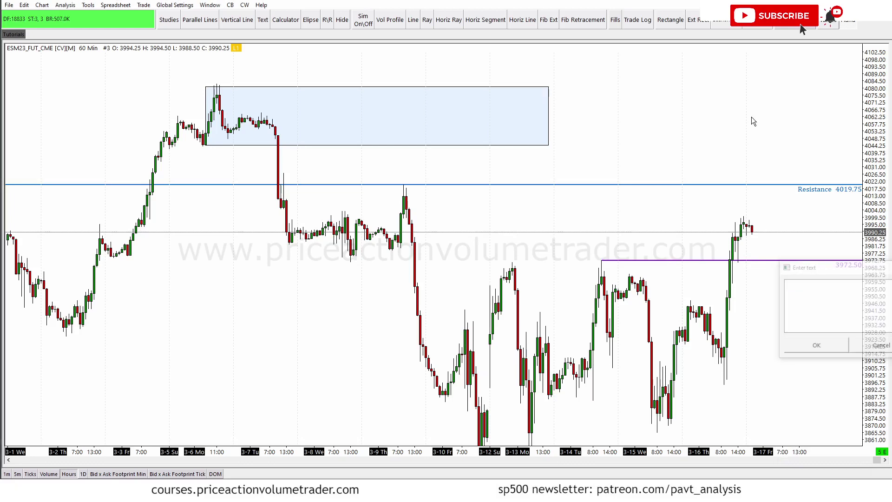
Turn off the price label of the purple horizontal ray.
double_click(804, 261)
click(407, 138)
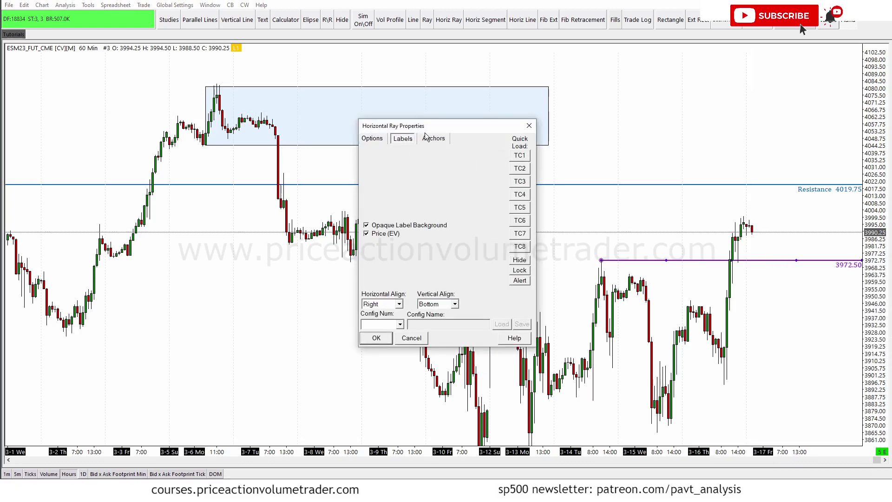
click(380, 233)
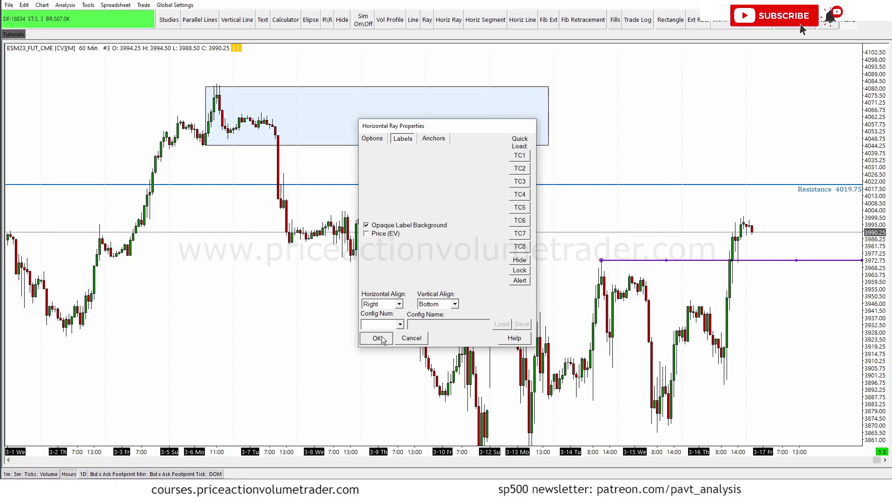
click(378, 339)
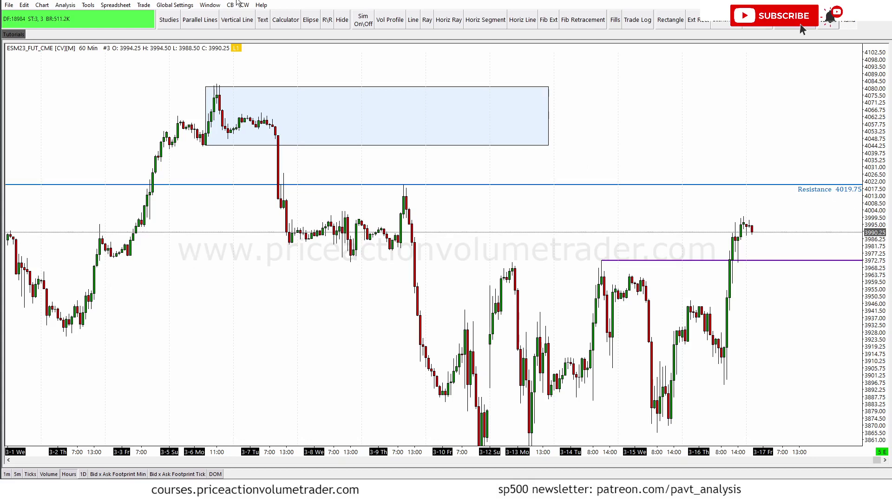
Place a standalone text drawing reading "dgdfg" beside the latest candles, between the blue line and the purple ray.
click(173, 5)
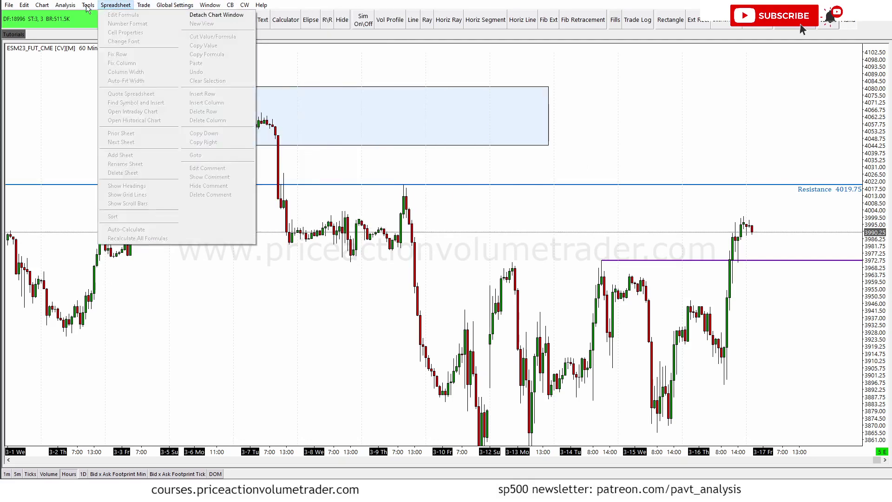
mouse_move(88, 5)
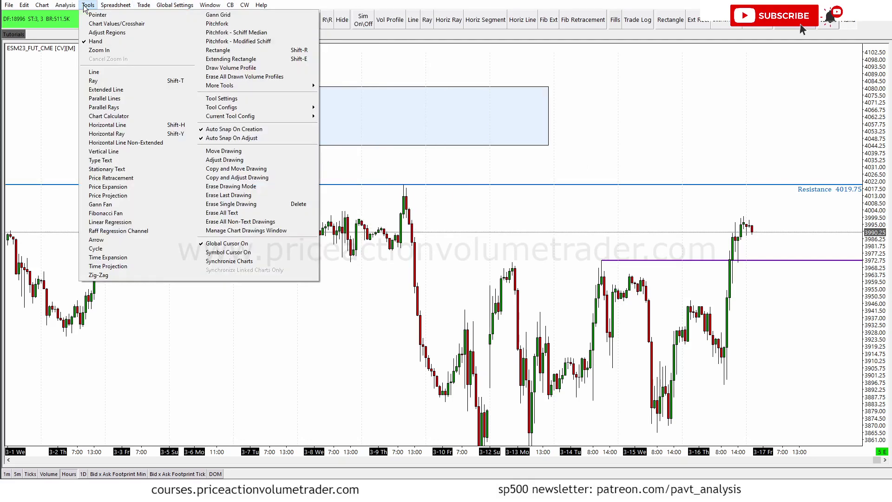
click(101, 160)
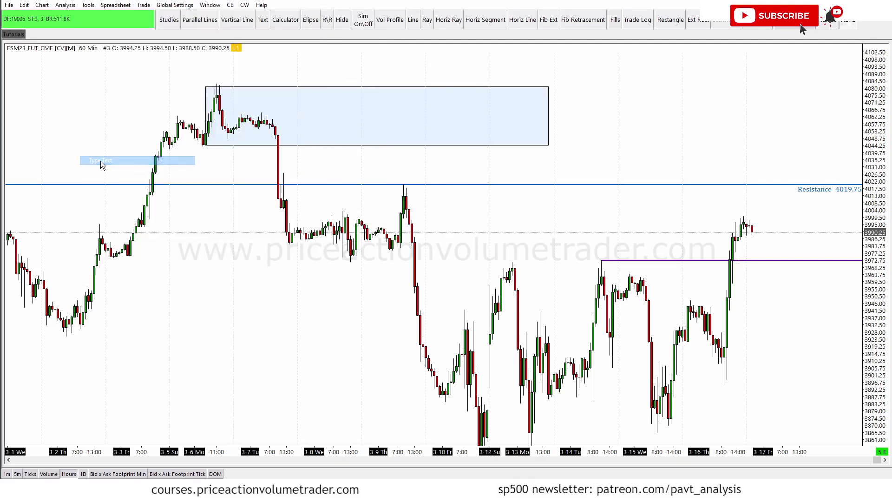
key(Return)
Change the standalone text to "Level" and move it just above the purple horizontal ray.
double_click(787, 242)
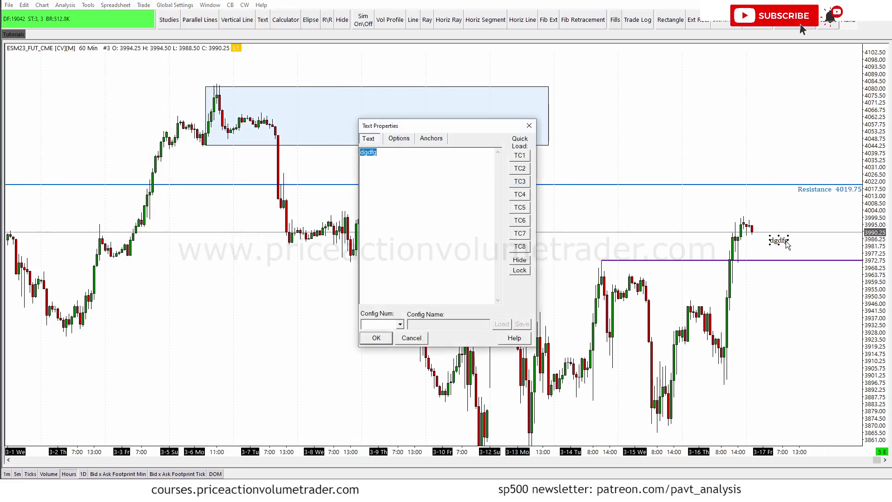
text(Level)
click(377, 337)
drag(785, 244, 857, 258)
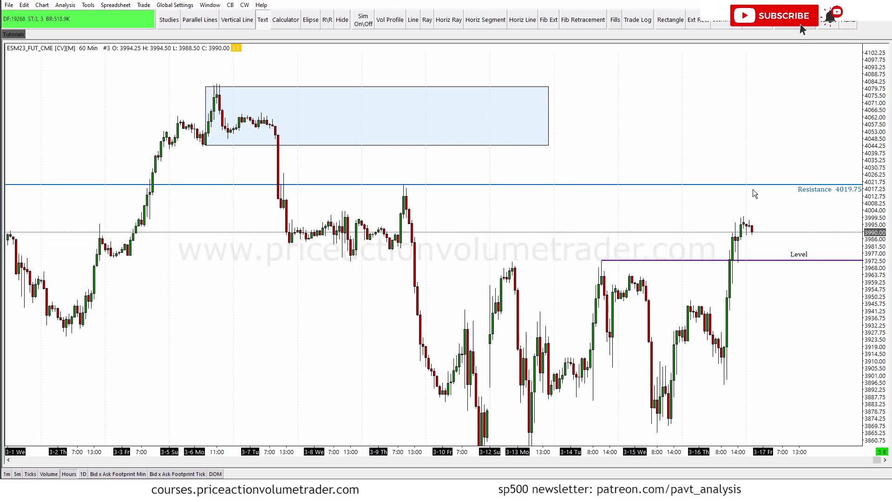